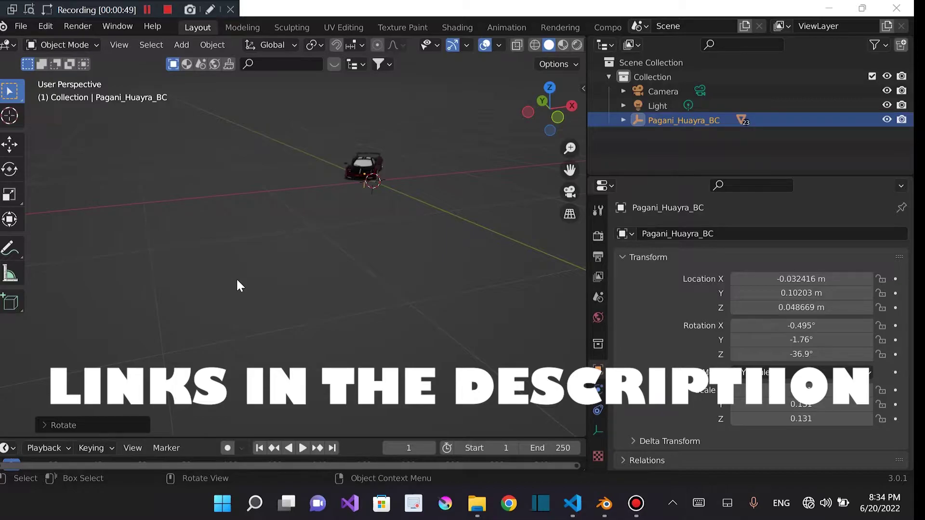
# Drag clouds-1840213_1920 from the Pagani folder into fSpy as the photo to camera-match
pyautogui.press('super+d')
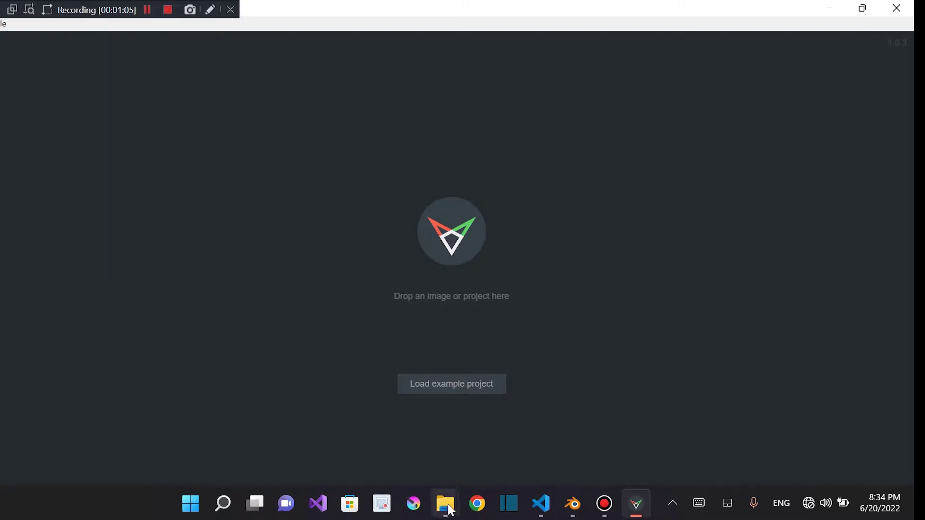
pyautogui.moveTo(450, 512)
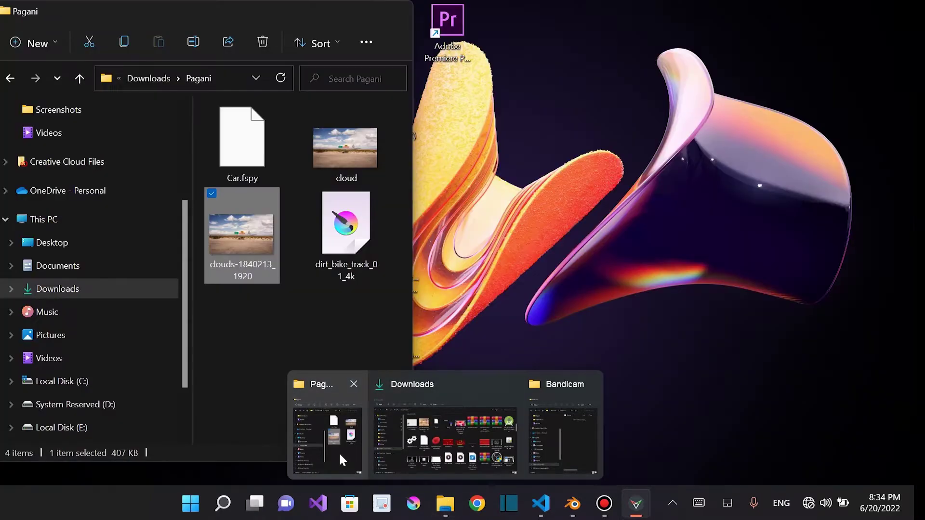
pyautogui.click(339, 451)
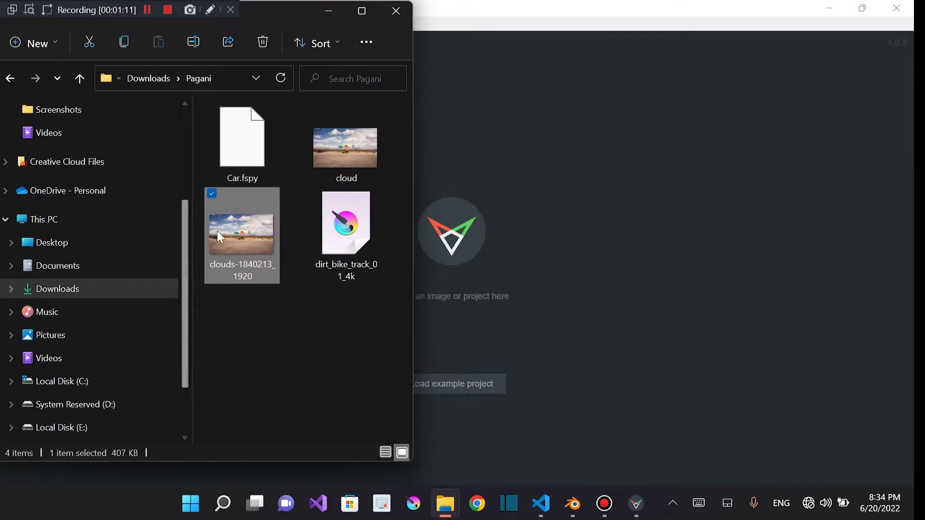
pyautogui.moveTo(235, 239); pyautogui.dragTo(432, 252)
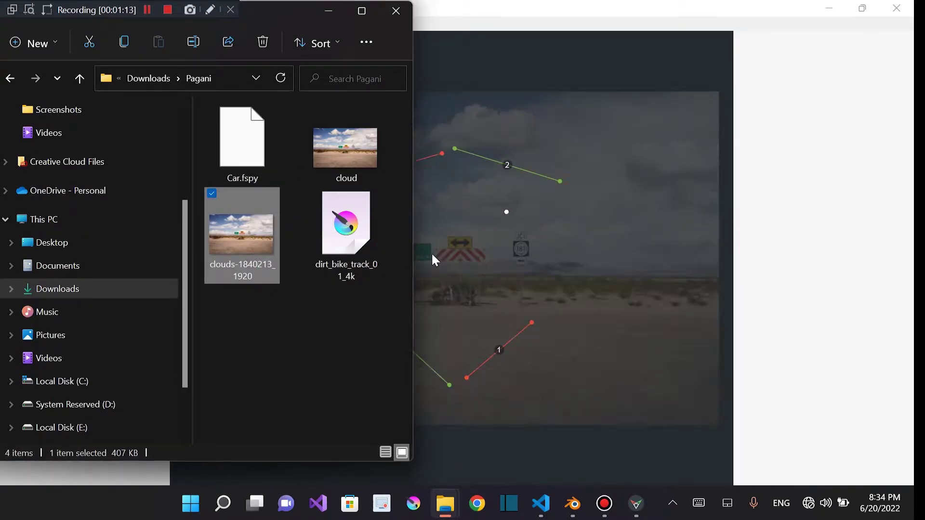
# Align the red axis-1 lines with the horizon and bottom edge, and green line 2 vertically on the left edge
pyautogui.click(329, 11)
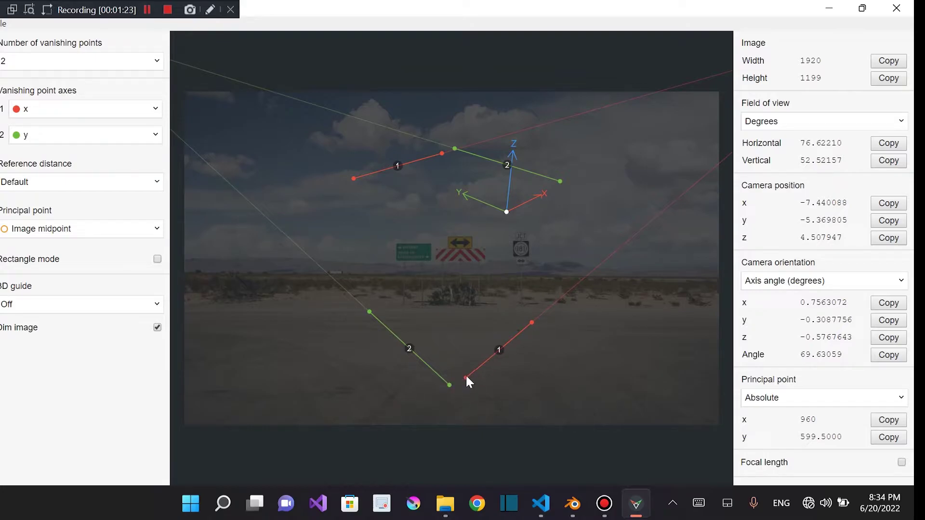
pyautogui.moveTo(466, 377); pyautogui.dragTo(182, 271)
pyautogui.moveTo(530, 321); pyautogui.dragTo(720, 279)
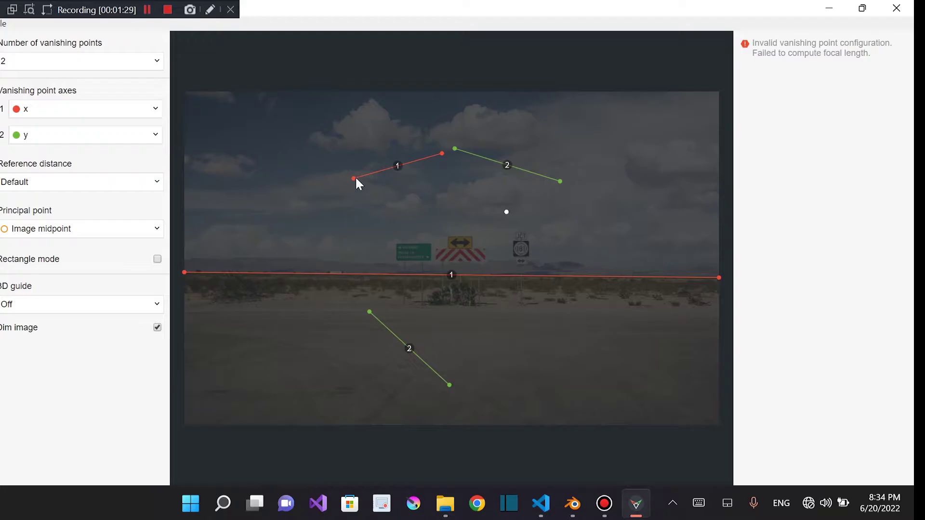
pyautogui.moveTo(354, 179); pyautogui.dragTo(184, 425)
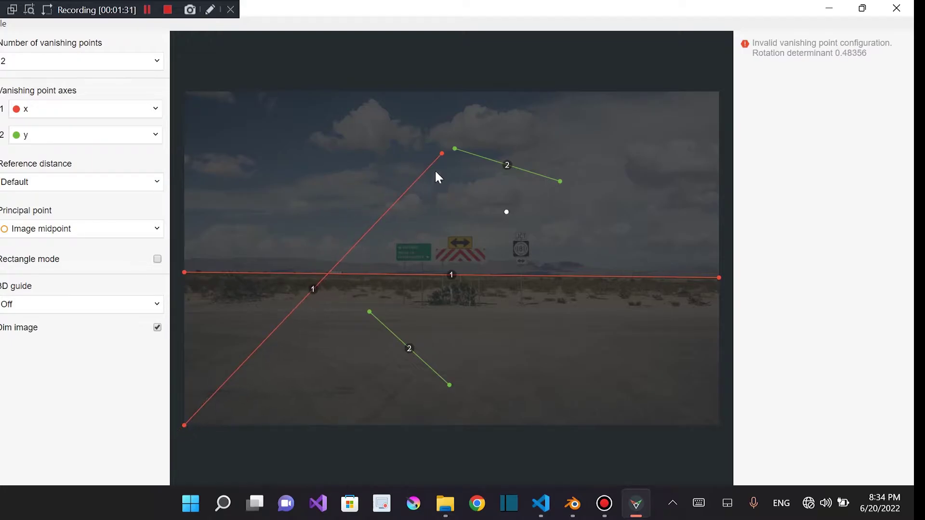
pyautogui.moveTo(451, 162); pyautogui.dragTo(719, 425)
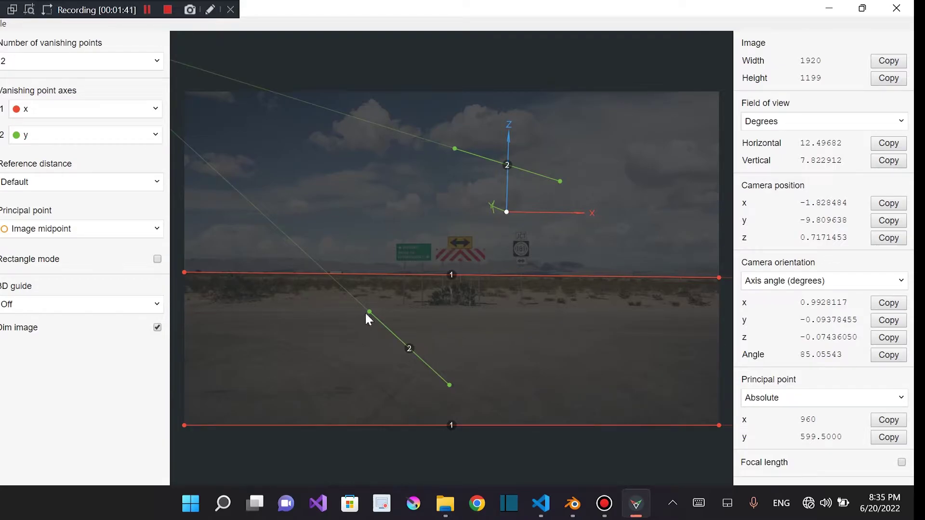
pyautogui.moveTo(370, 312); pyautogui.dragTo(168, 87)
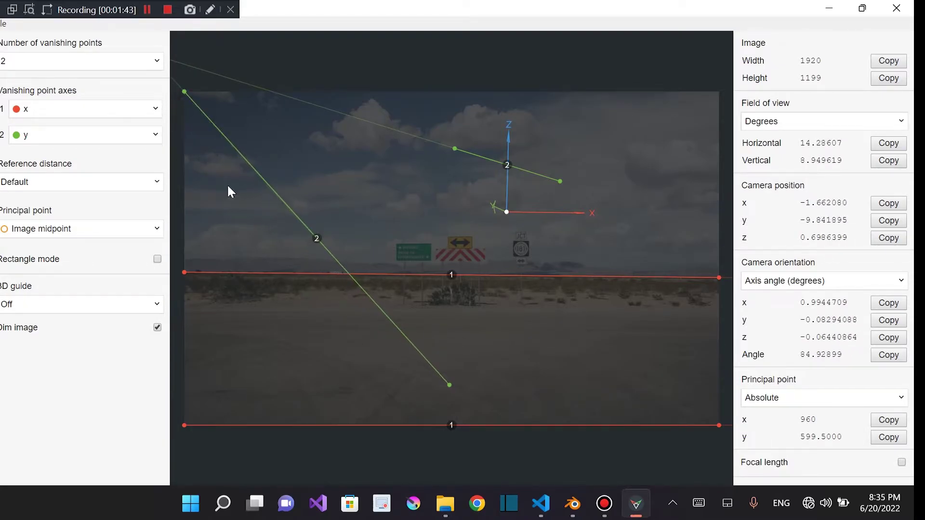
pyautogui.moveTo(440, 384); pyautogui.dragTo(157, 436)
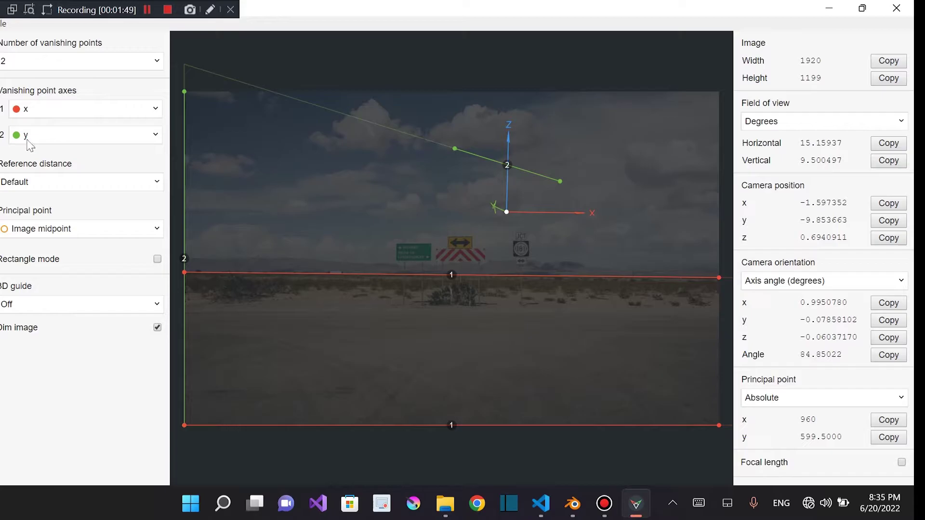
# Set vanishing point axis 2 to z with one vanishing point, and run the blue line up the left edge
pyautogui.click(155, 137)
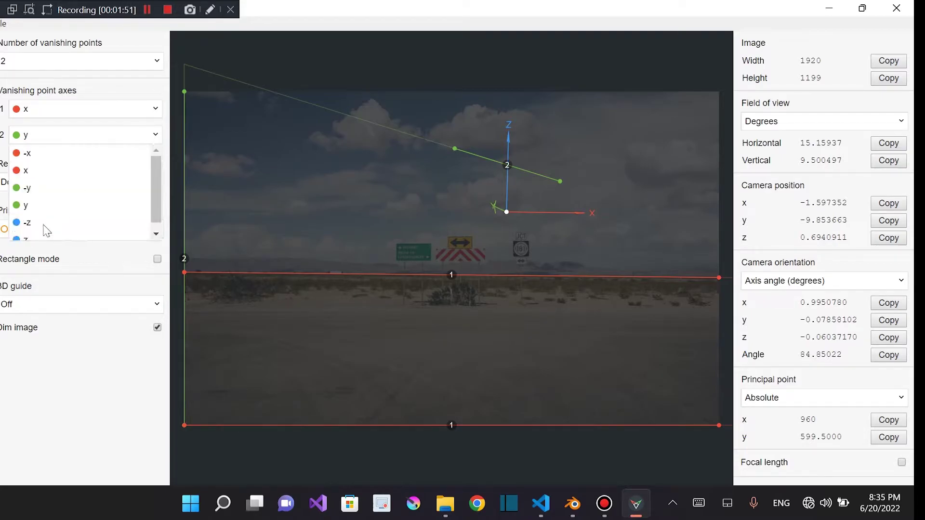
pyautogui.click(32, 238)
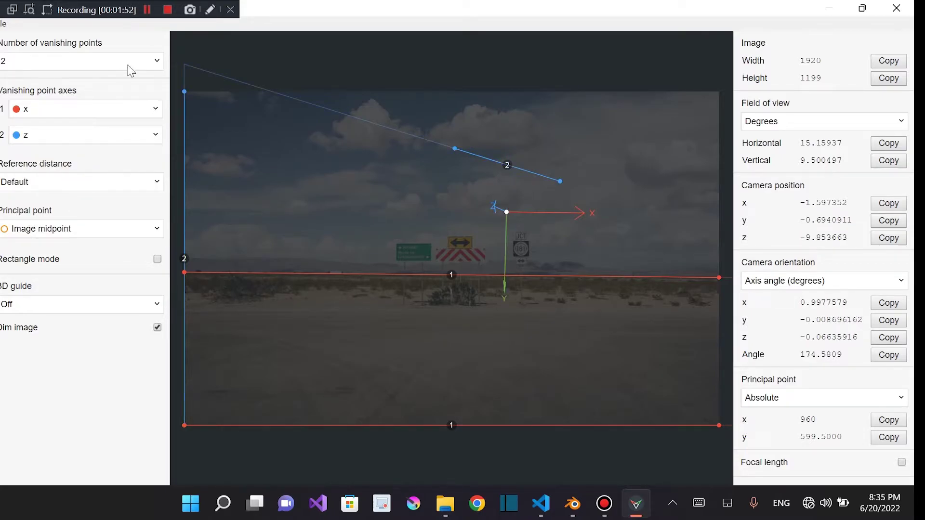
pyautogui.click(157, 61)
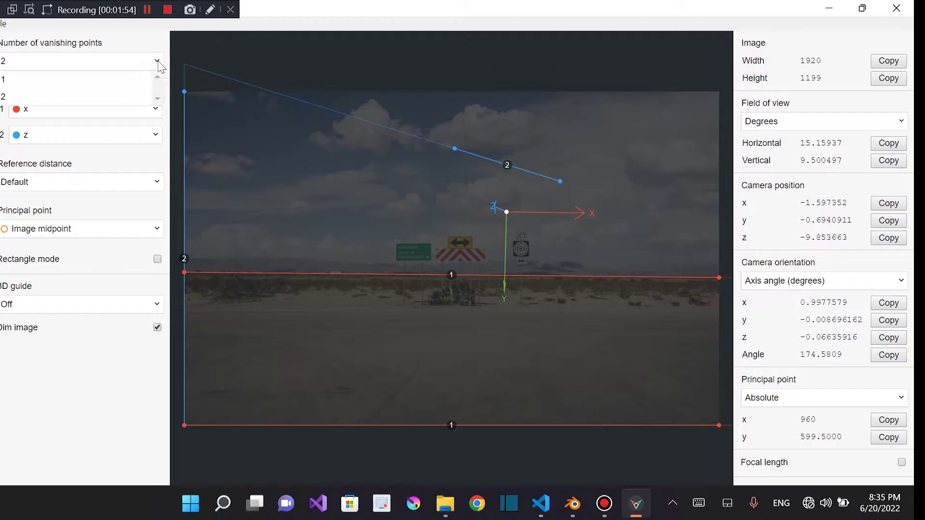
pyautogui.click(12, 82)
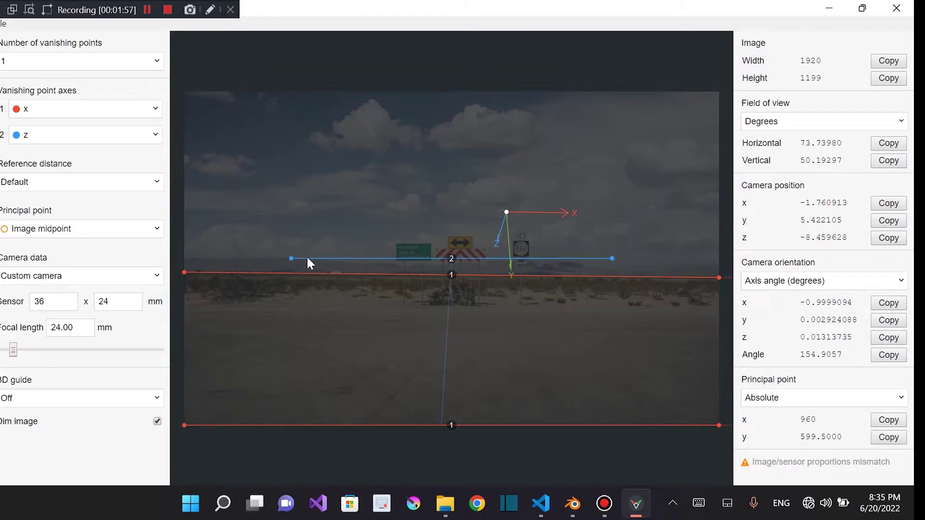
pyautogui.moveTo(289, 258); pyautogui.dragTo(176, 431)
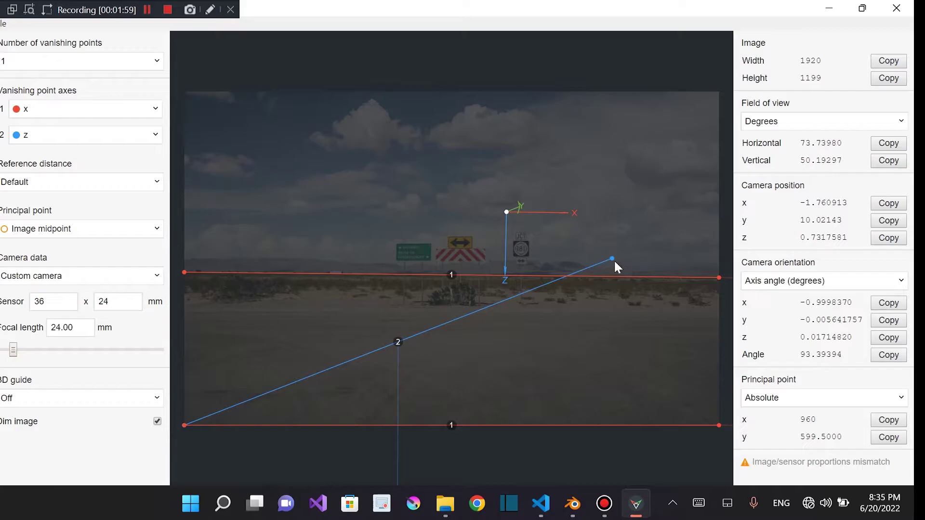
pyautogui.moveTo(613, 258); pyautogui.dragTo(183, 92)
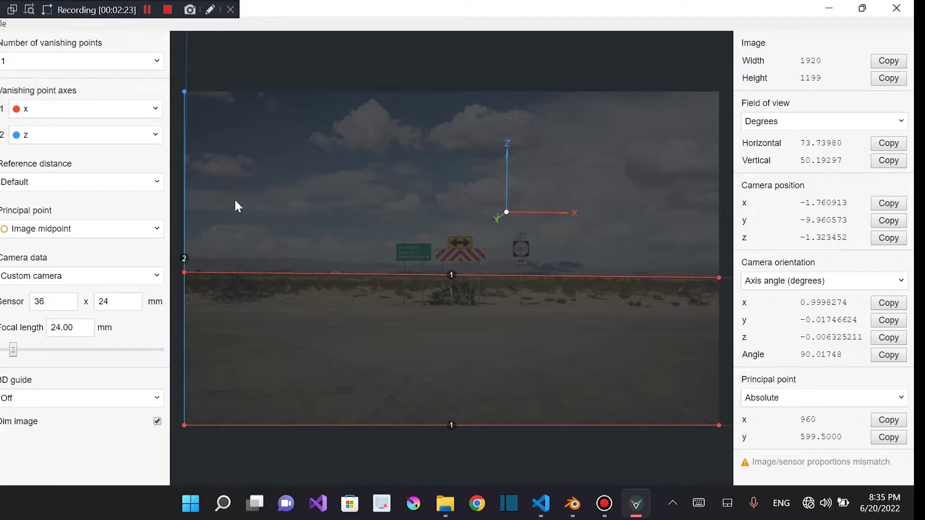
# Use Save as to store the fSpy project as 'Pagani' in Downloads\Pagani
pyautogui.click(3, 25)
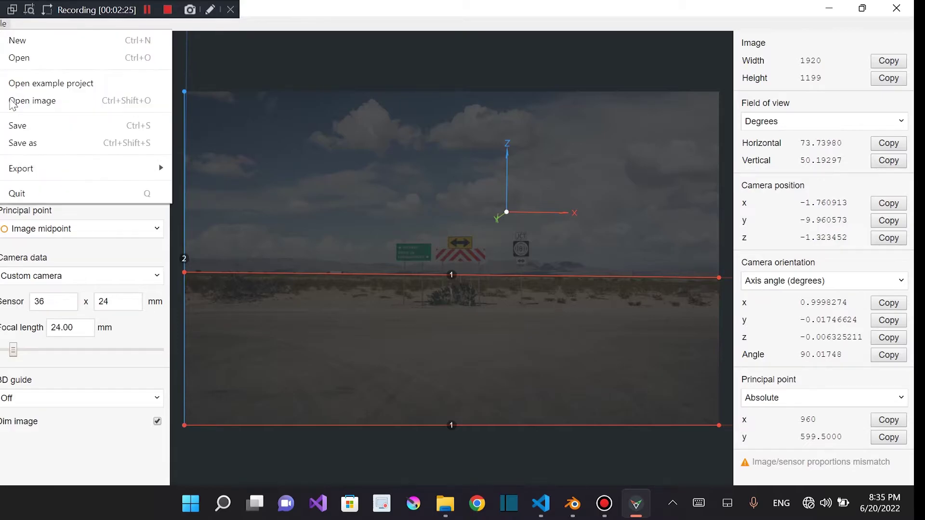
pyautogui.click(33, 143)
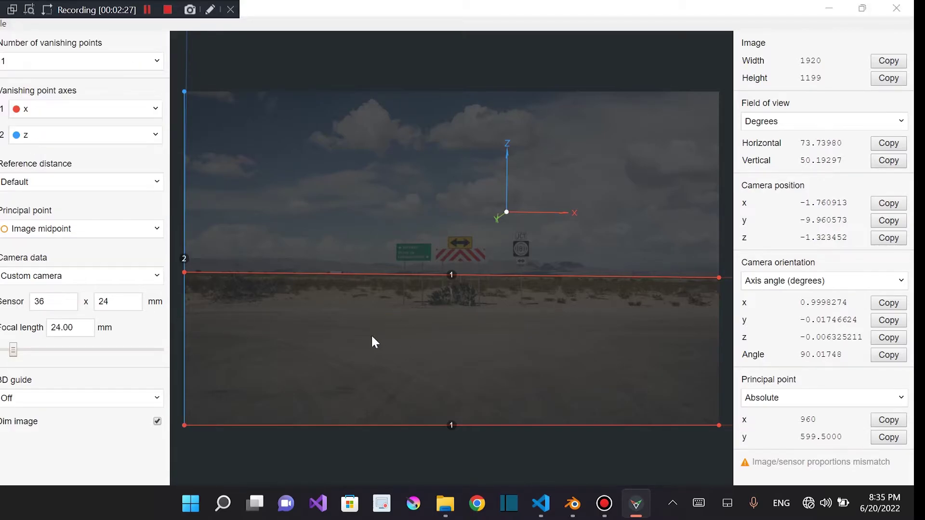
pyautogui.write('Pa')
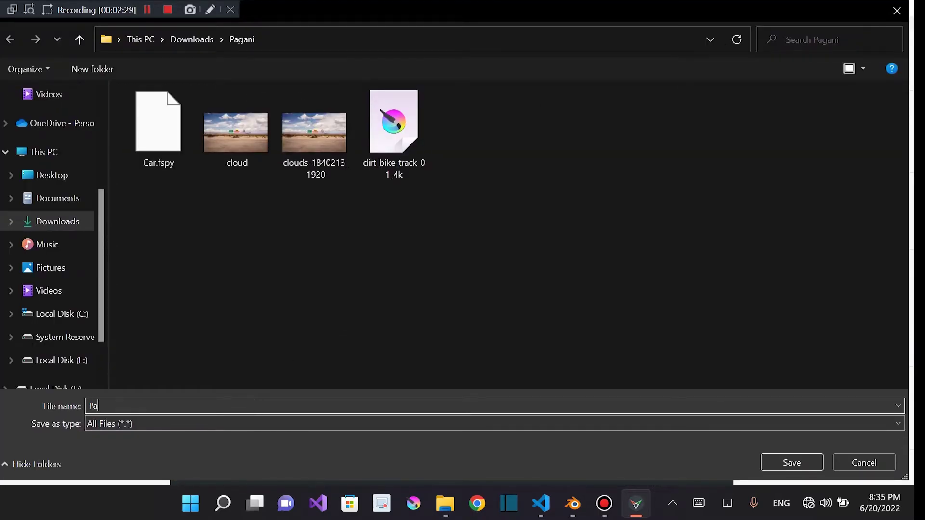
pyautogui.write('gani')
pyautogui.press('Return')
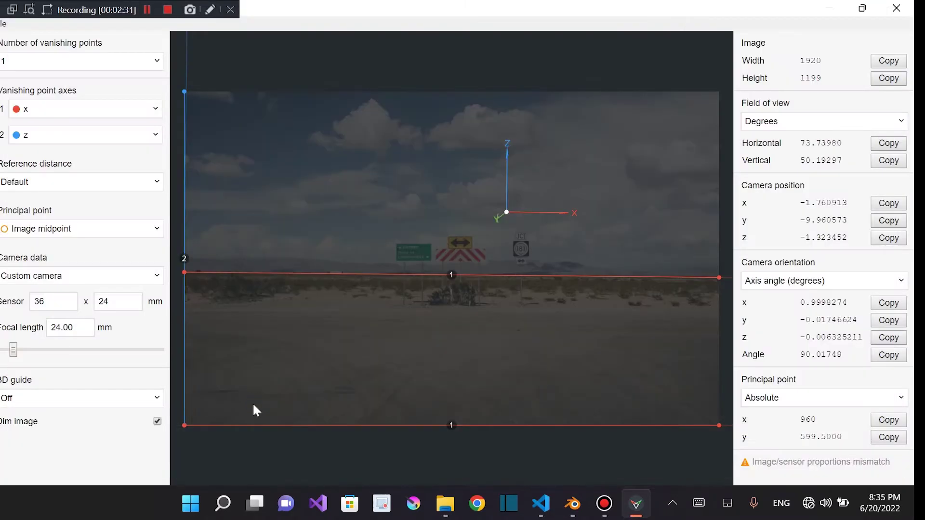
# Import Pagani.fspy into Blender through File > Import > fSpy
pyautogui.click(583, 514)
pyautogui.moveTo(279, 262); pyautogui.dragTo(335, 255, button='middle')
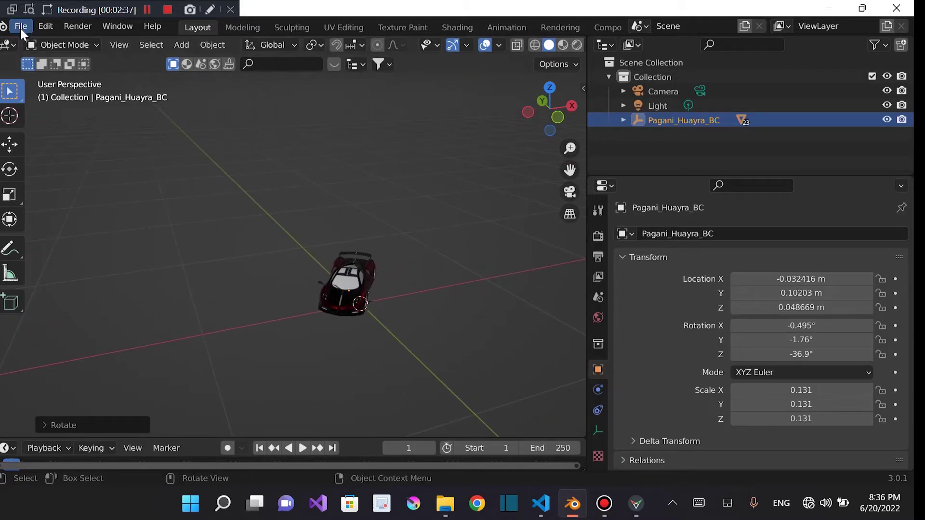
pyautogui.click(20, 27)
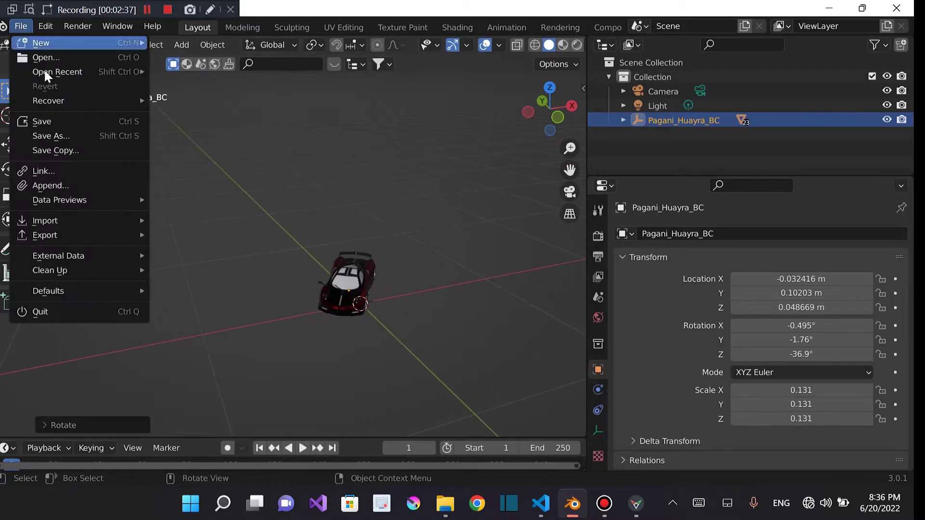
pyautogui.click(20, 26)
pyautogui.moveTo(114, 220)
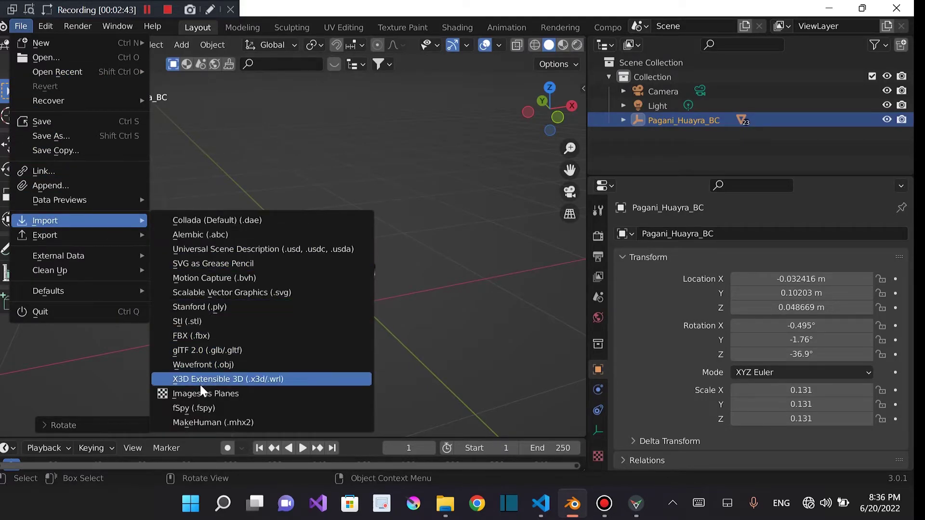
pyautogui.click(208, 409)
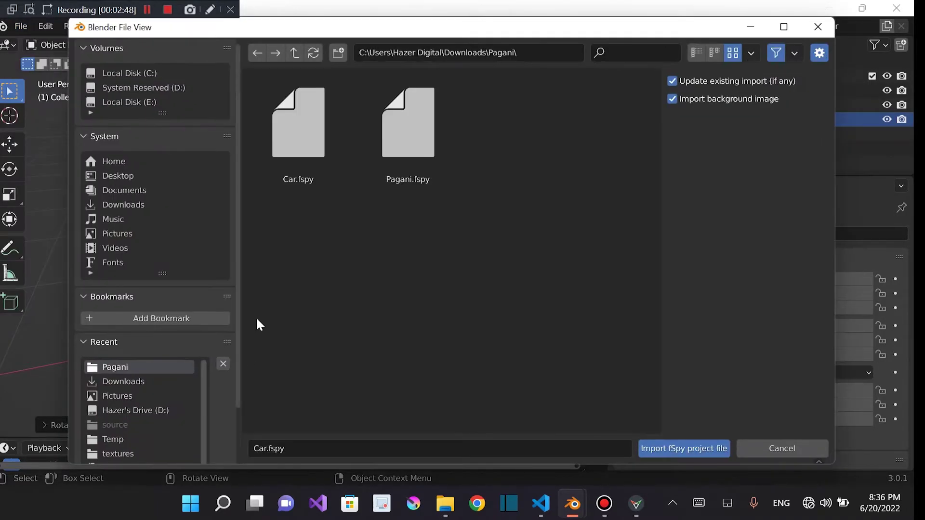
pyautogui.click(421, 170)
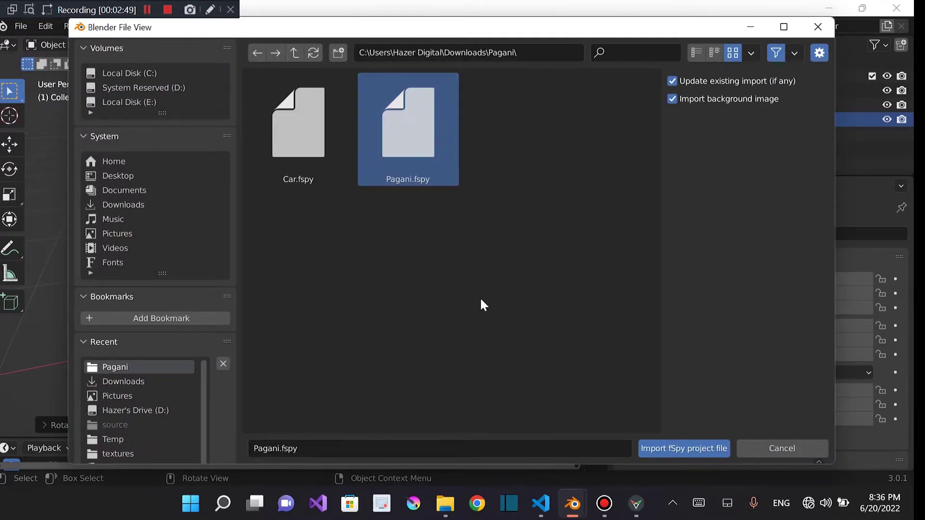
pyautogui.click(673, 439)
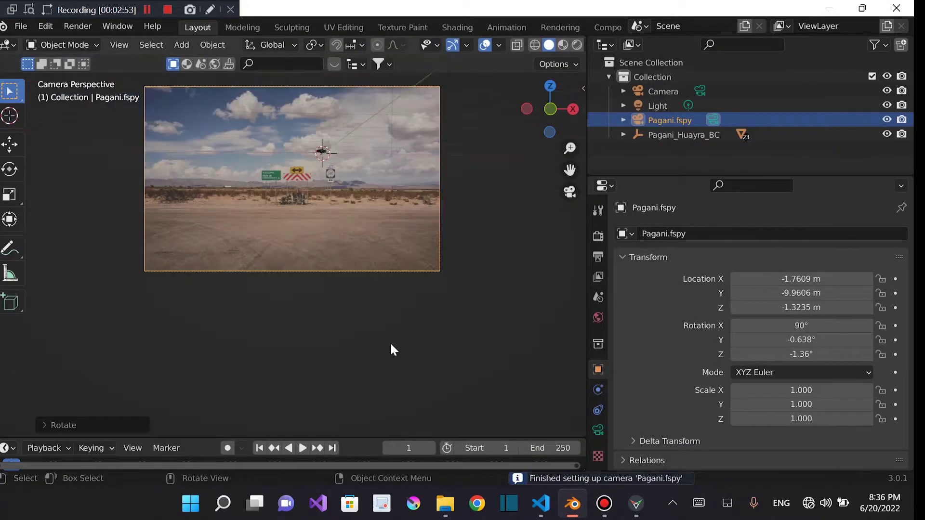
# In the matched camera view, select Pagani_Huayra_BC and move it onto the desert road
pyautogui.scroll(4, 368, 293)
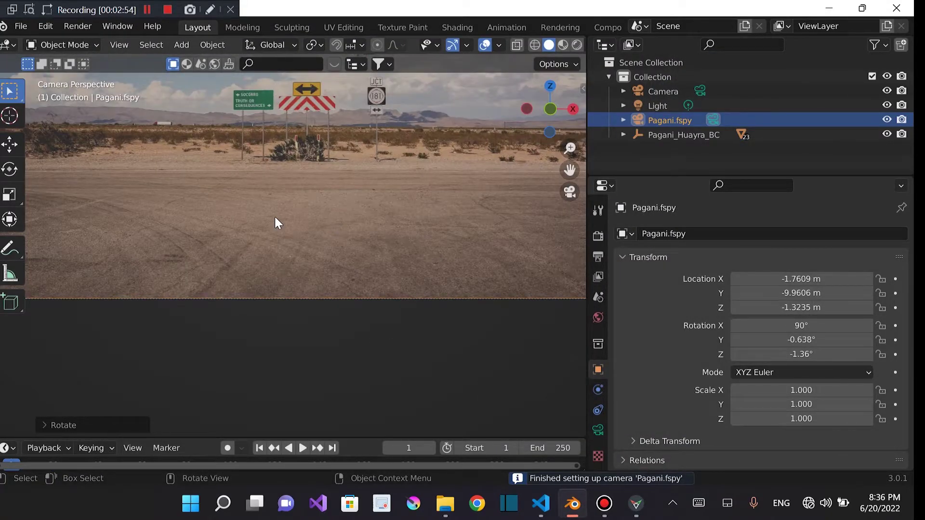
pyautogui.scroll(-4, 374, 226)
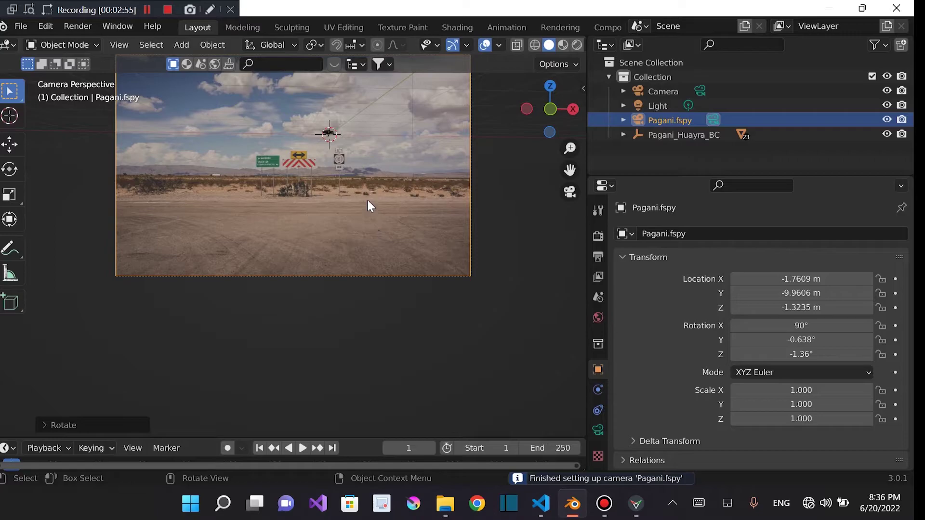
pyautogui.moveTo(510, 195); pyautogui.dragTo(514, 211, button='middle')
pyautogui.press('KP_0')
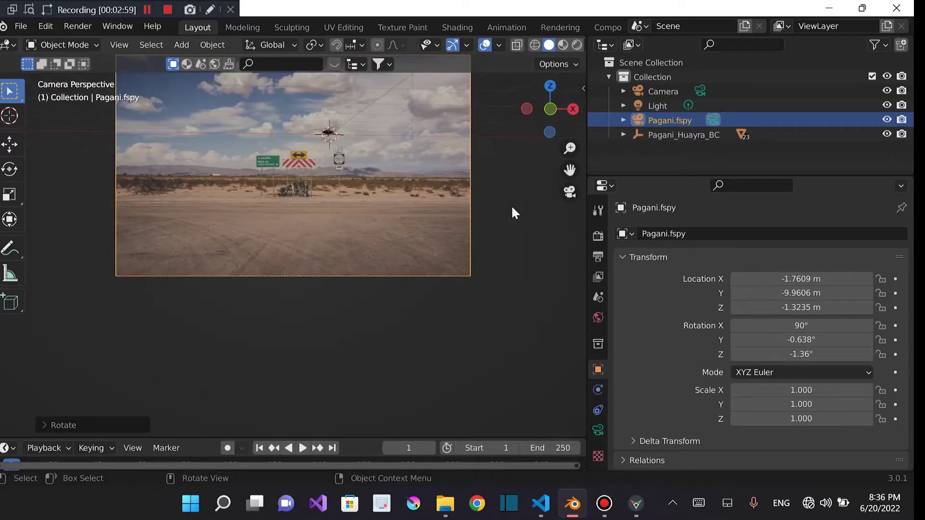
pyautogui.press('KP_0')
pyautogui.press('KP_0')
pyautogui.press('KP_0')
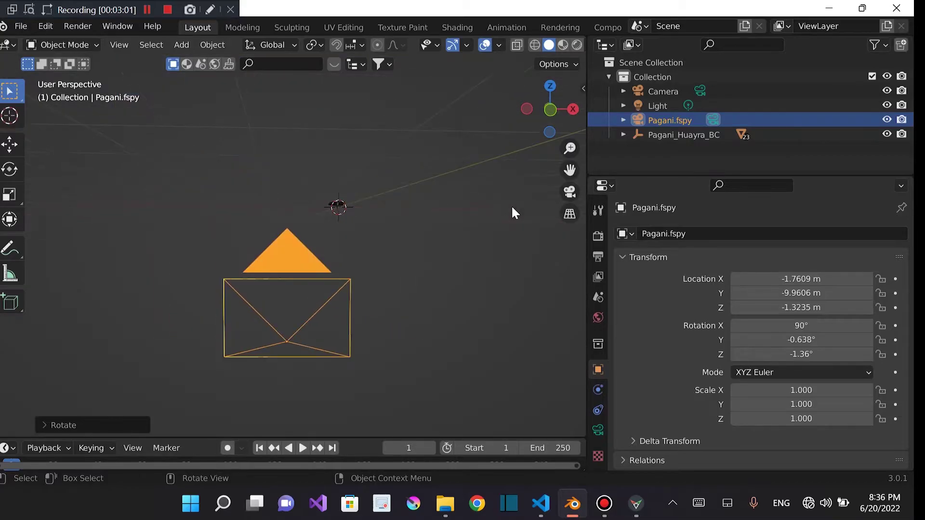
pyautogui.press('KP_0')
pyautogui.press('KP_0')
pyautogui.press('KP_0')
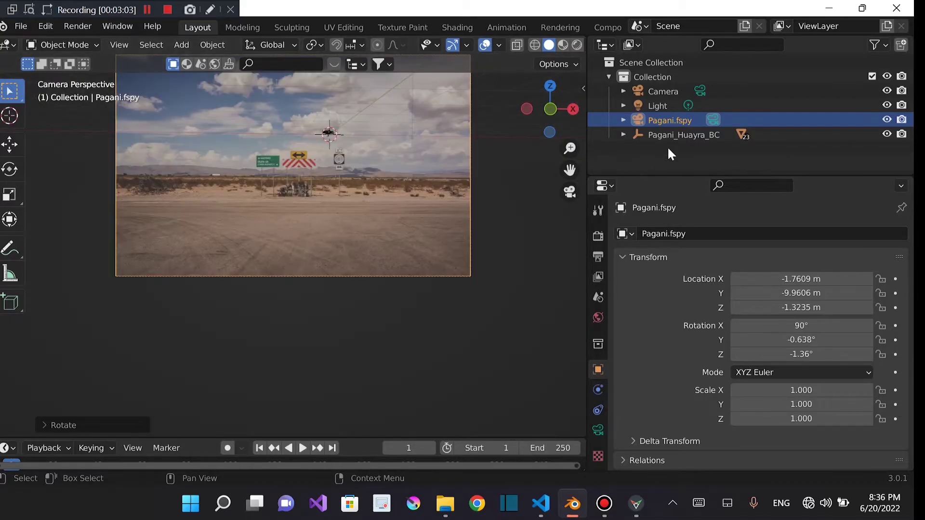
pyautogui.click(667, 136)
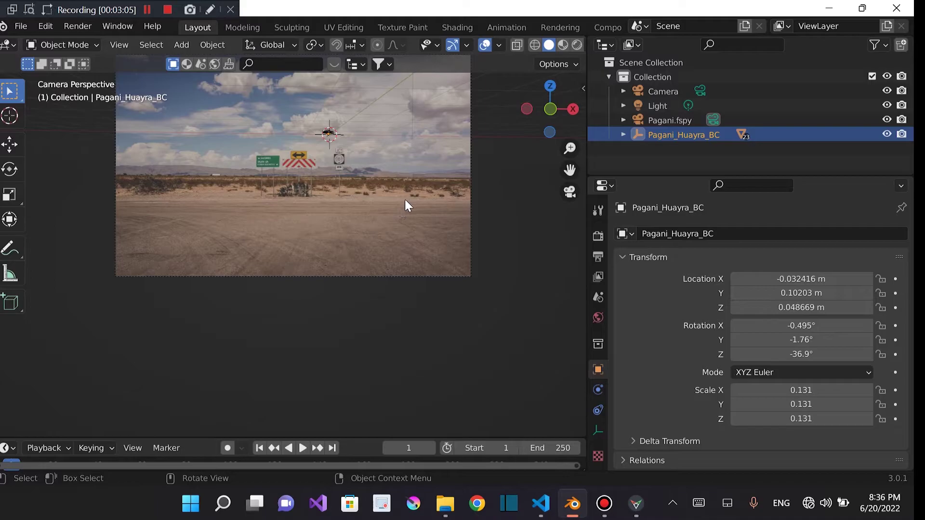
pyautogui.press('g')
pyautogui.click(368, 287)
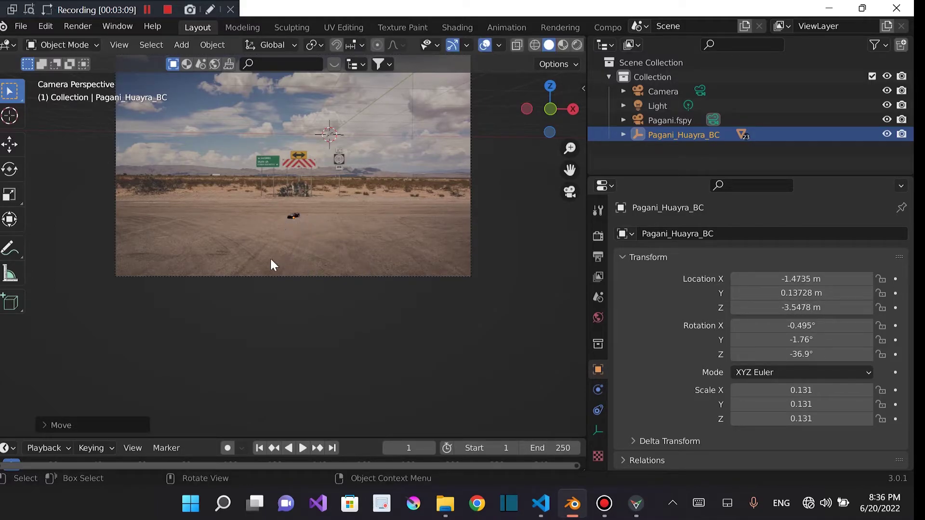
# Scale the car up to 1.298 and fine-tune its position on the road
pyautogui.press('s')
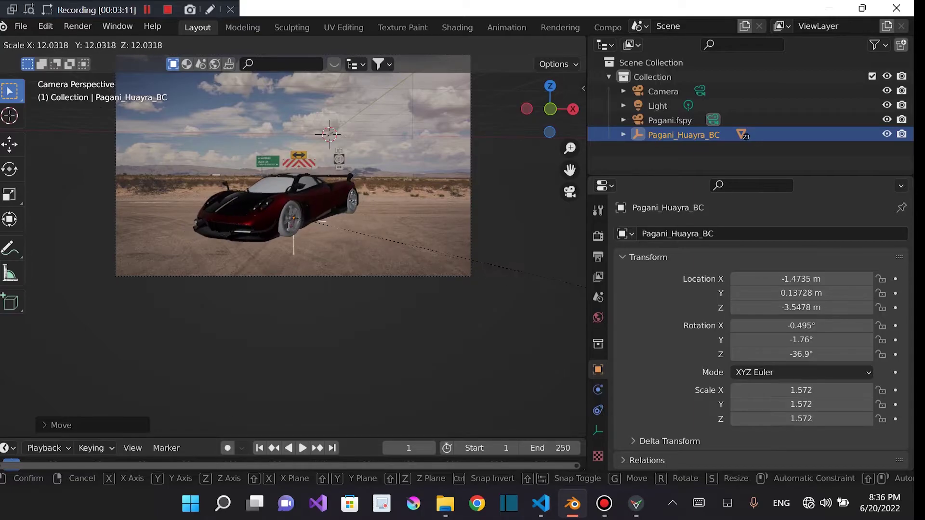
pyautogui.click(374, 381)
pyautogui.press('g')
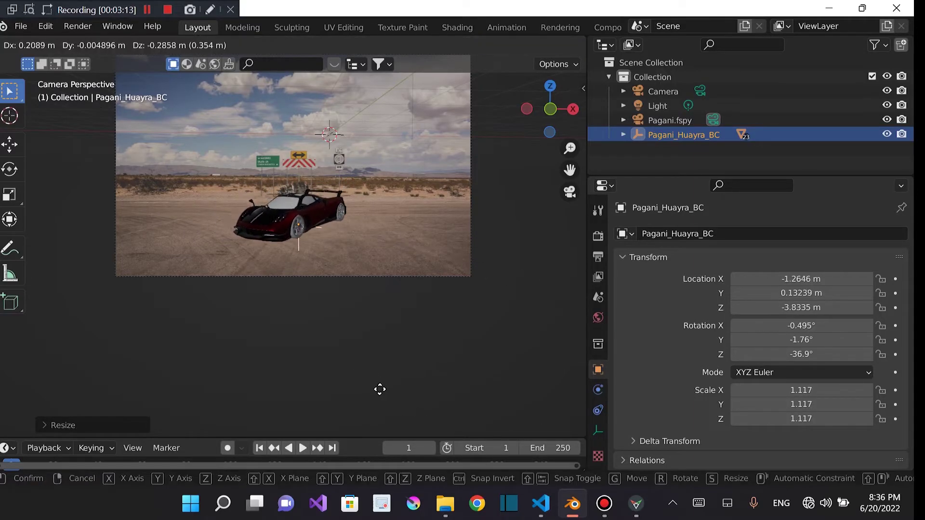
pyautogui.click(380, 387)
pyautogui.press('Home')
pyautogui.press('s')
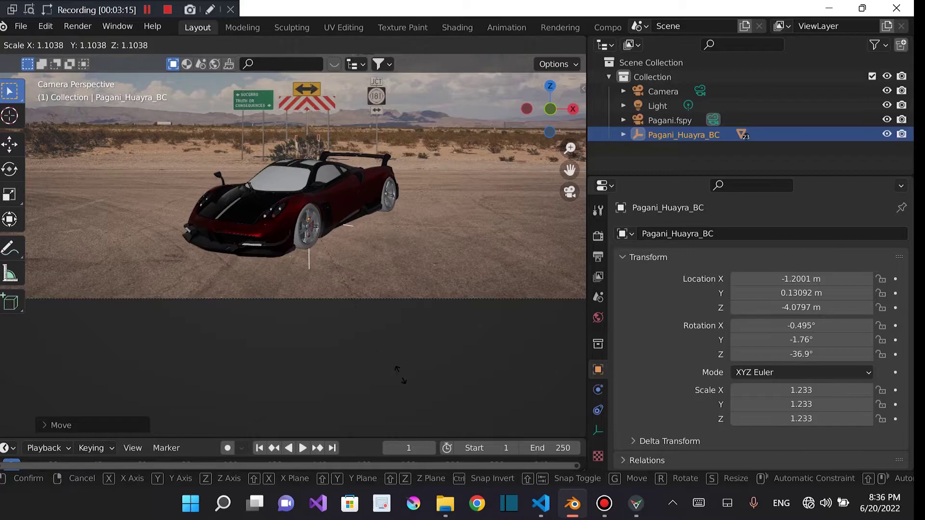
pyautogui.click(405, 379)
pyautogui.press('z')
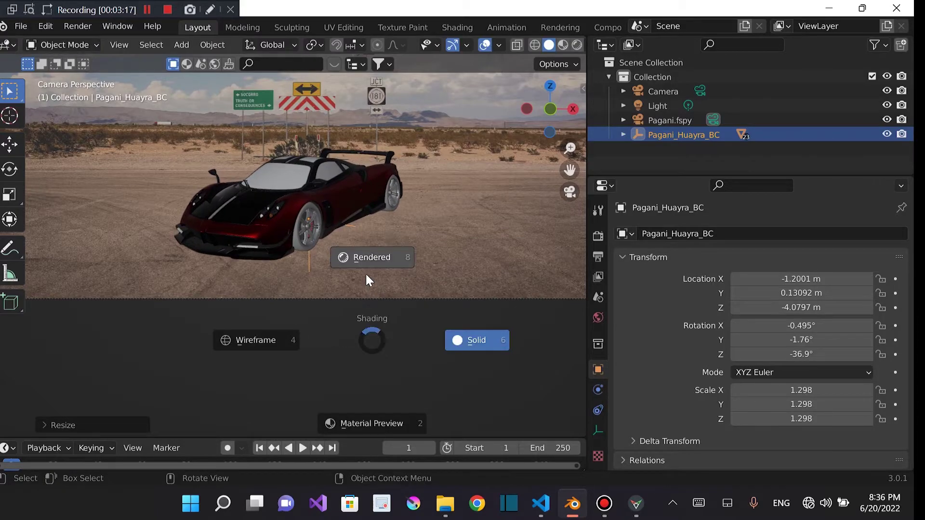
pyautogui.click(366, 275)
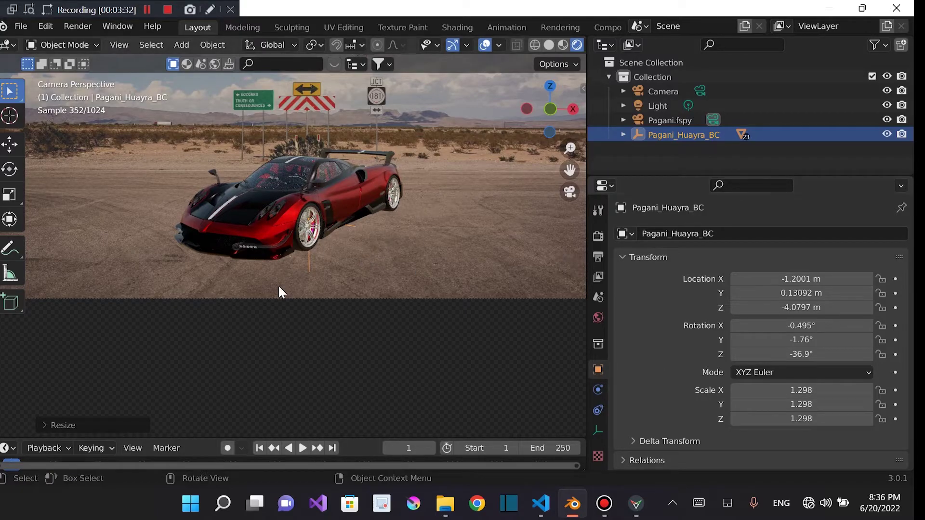
pyautogui.press('z')
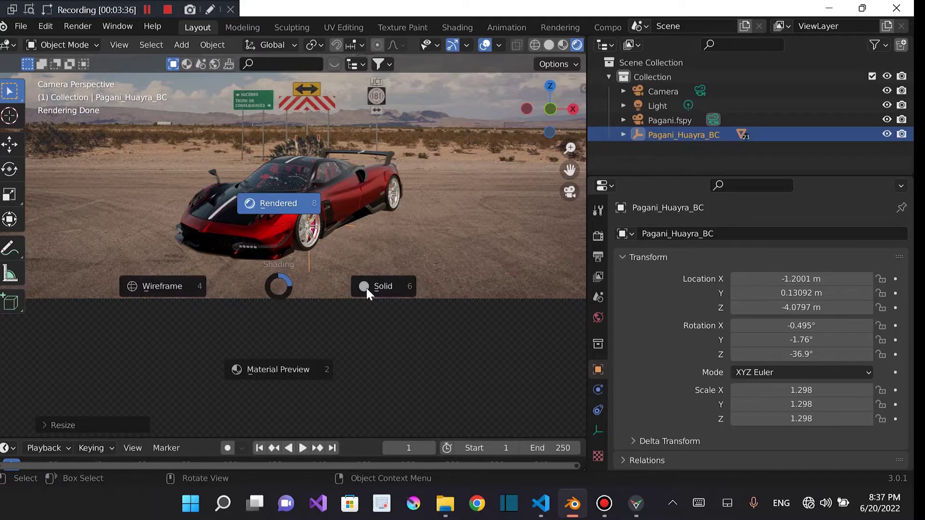
pyautogui.click(373, 296)
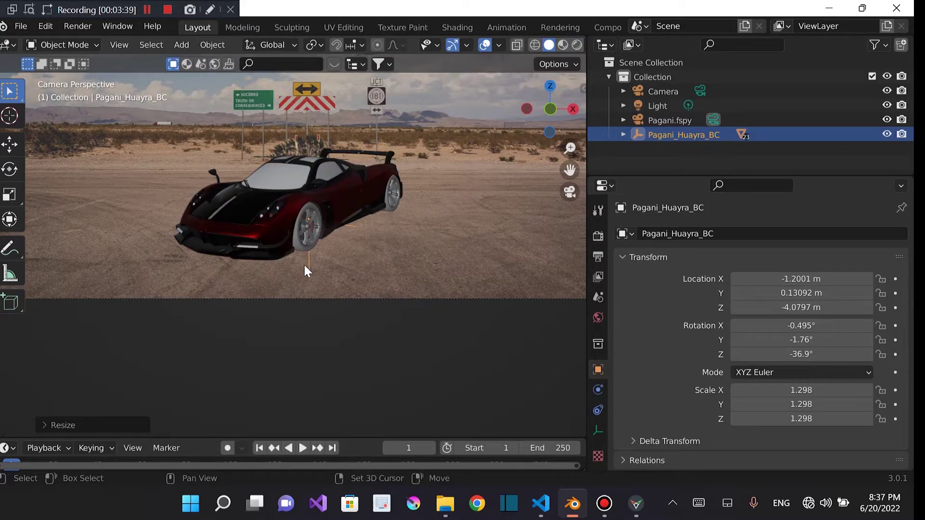
pyautogui.hotkey('shift', 's')
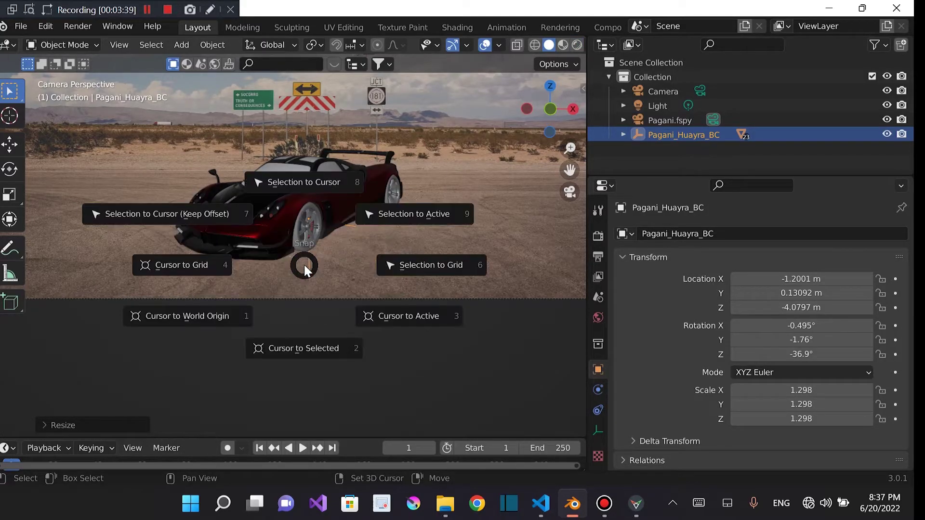
# Snap the cursor to the car and add a Plane there, scaled to 15.466
pyautogui.click(307, 346)
pyautogui.hotkey('shift', 'a')
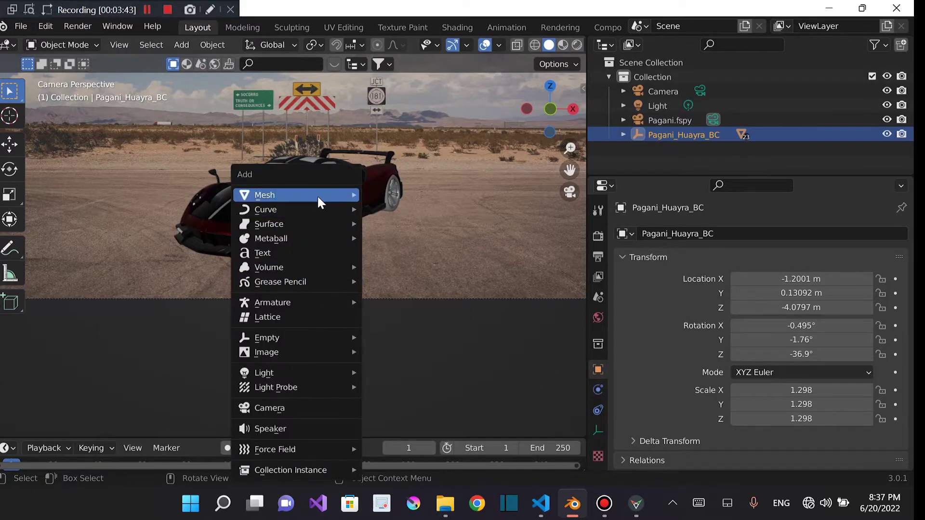
pyautogui.moveTo(317, 195)
pyautogui.click(392, 195)
pyautogui.scroll(1, 345, 258)
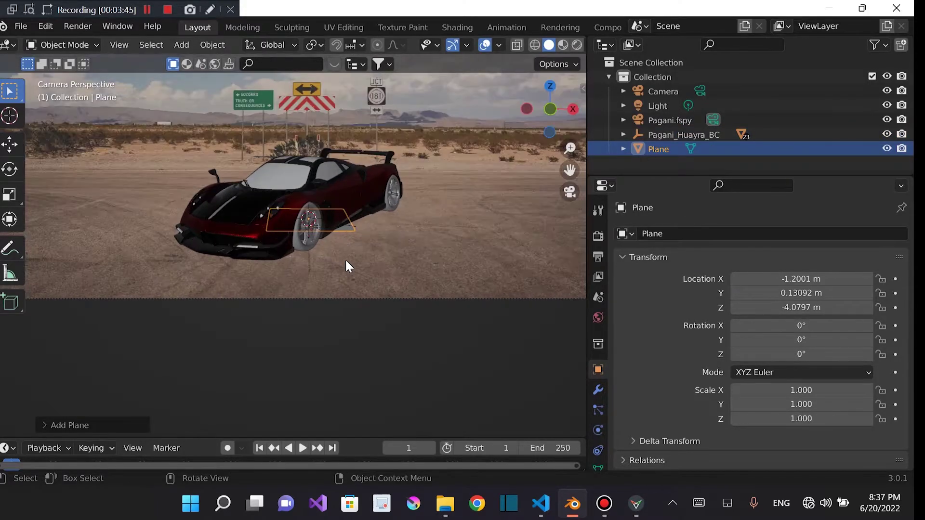
pyautogui.press('s')
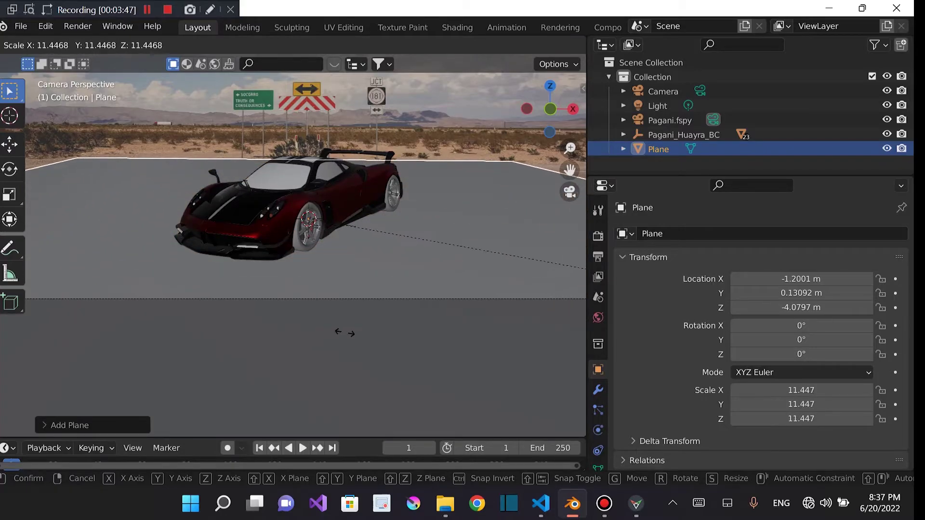
pyautogui.click(554, 332)
# Orbit to view the car and plane, then check that the render engine is Cycles
pyautogui.scroll(-2, 434, 320)
pyautogui.scroll(2, 388, 266)
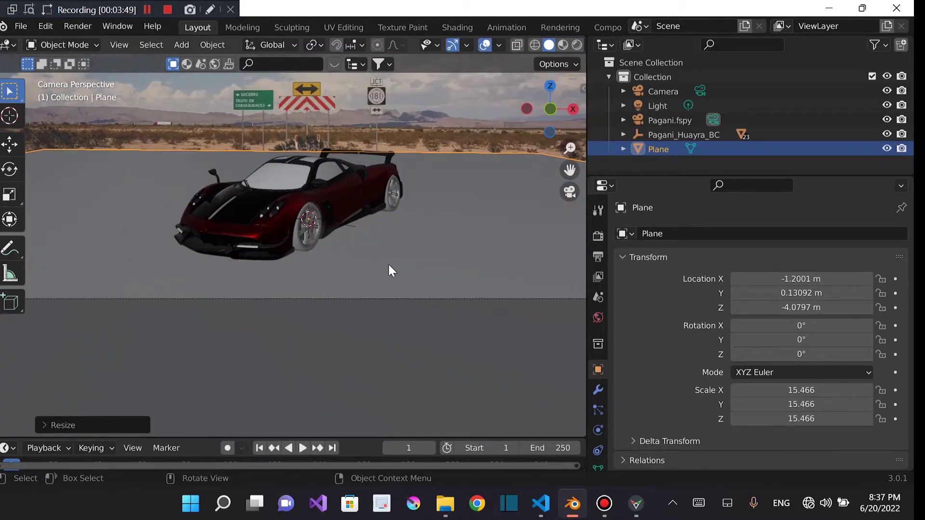
pyautogui.moveTo(389, 296); pyautogui.dragTo(278, 291, button='middle')
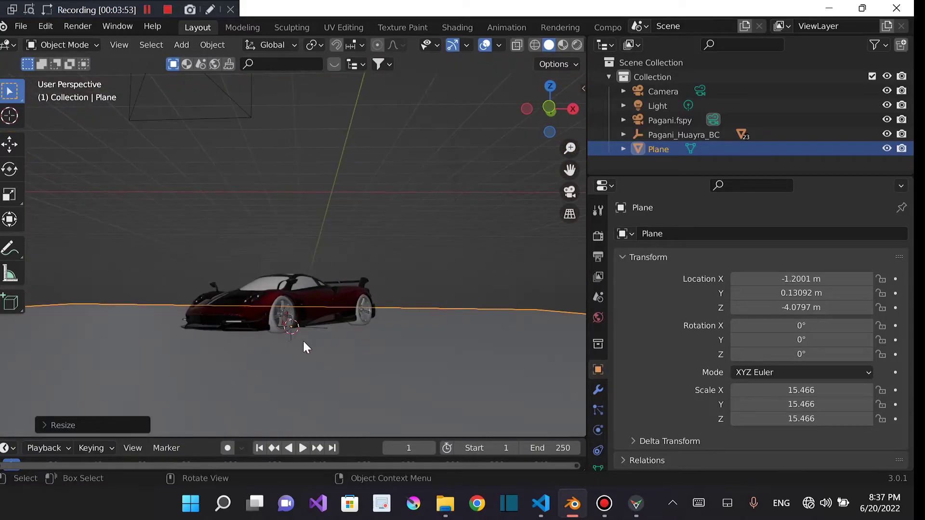
pyautogui.scroll(3, 289, 342)
pyautogui.scroll(-3, 264, 345)
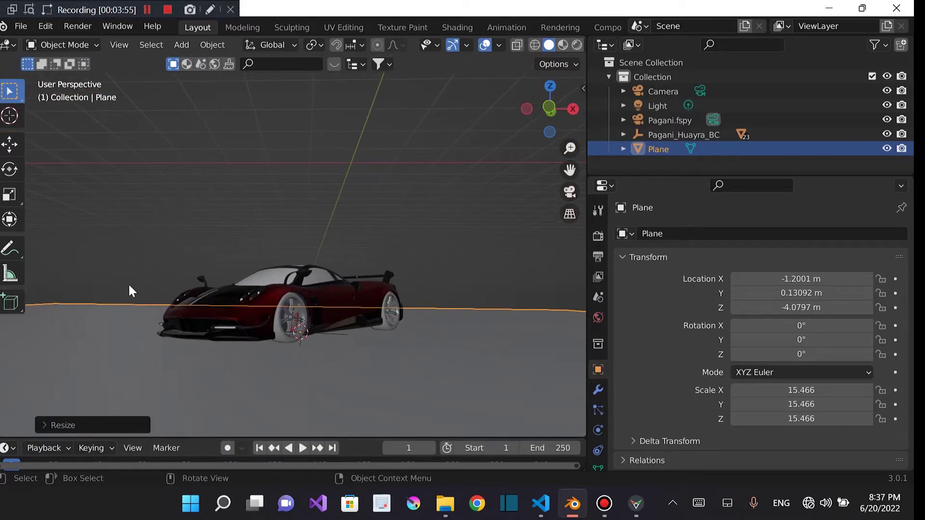
pyautogui.click(597, 235)
pyautogui.click(751, 233)
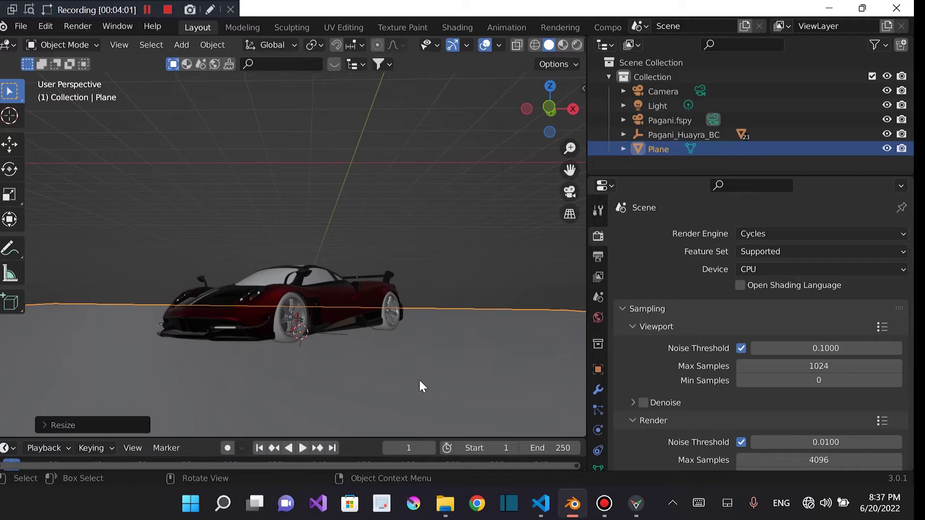
# Tick Shadow Catcher in the Plane's Visibility settings, then go back to camera view
pyautogui.click(598, 369)
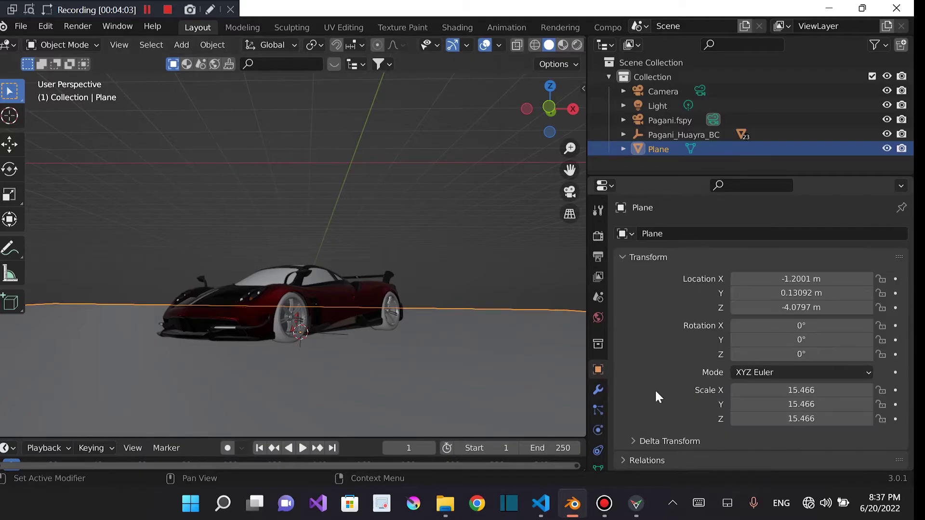
pyautogui.scroll(-8, 695, 377)
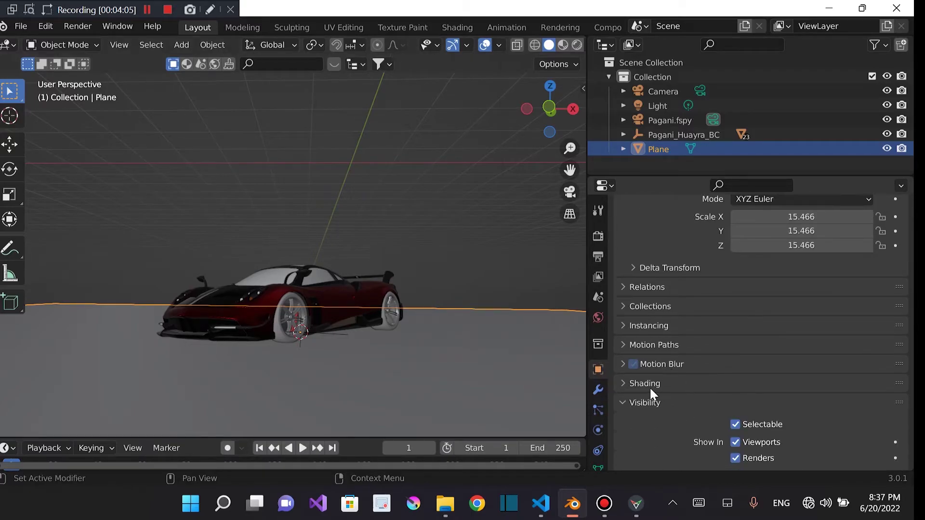
pyautogui.scroll(-6, 650, 386)
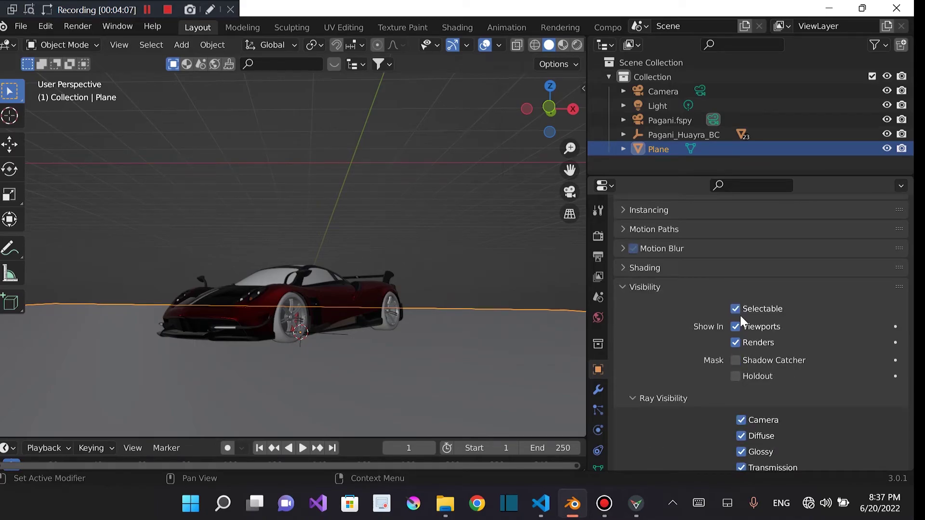
pyautogui.click(735, 360)
pyautogui.press('KP_0')
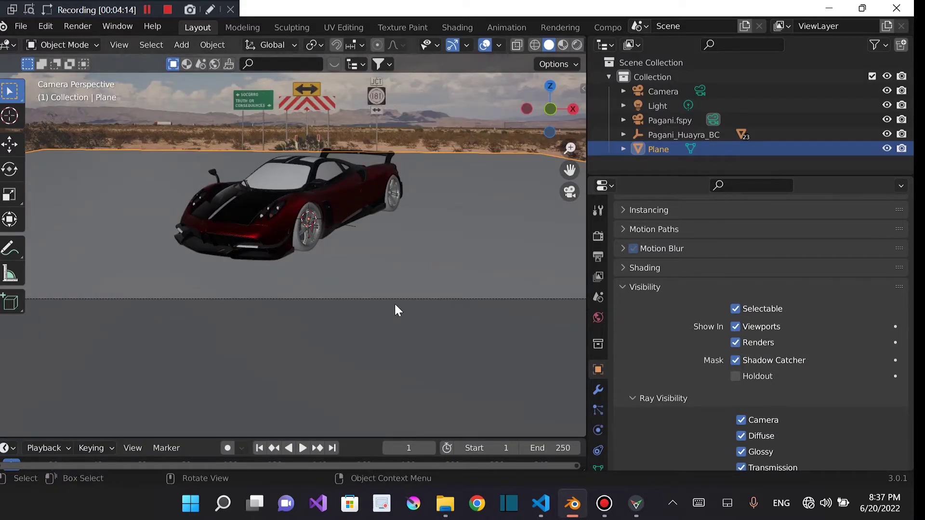
# Switch the viewport to Rendered shading and enable Denoise for viewport sampling
pyautogui.press('z')
pyautogui.click(408, 226)
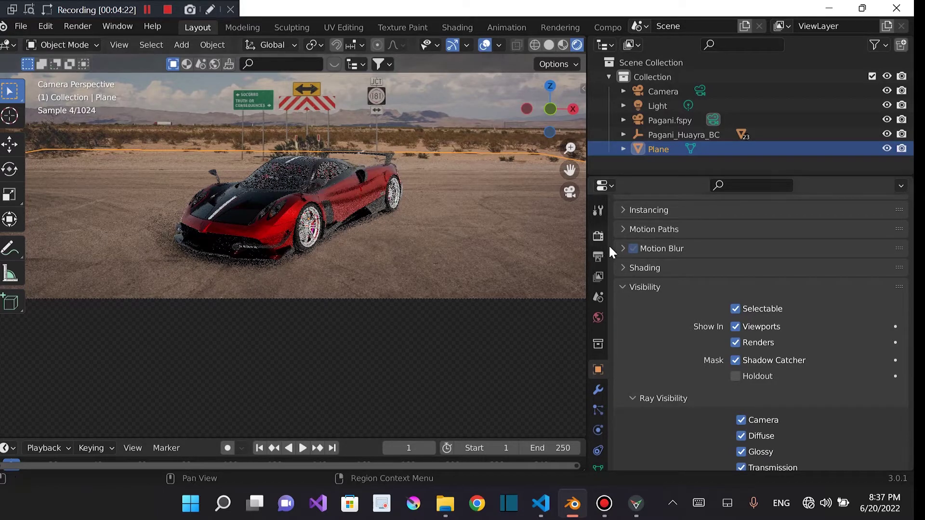
pyautogui.click(598, 236)
pyautogui.scroll(3, 770, 347)
pyautogui.scroll(-3, 769, 347)
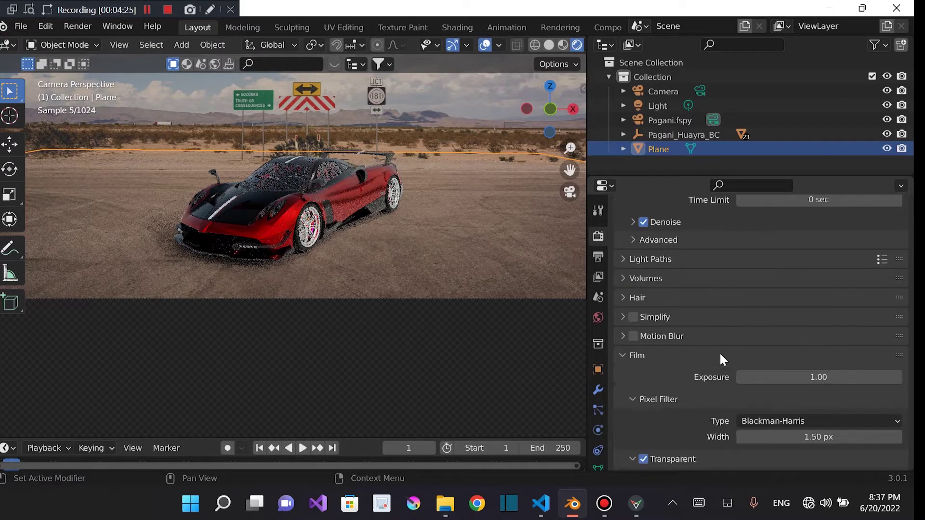
pyautogui.scroll(-3, 723, 359)
pyautogui.scroll(8, 667, 307)
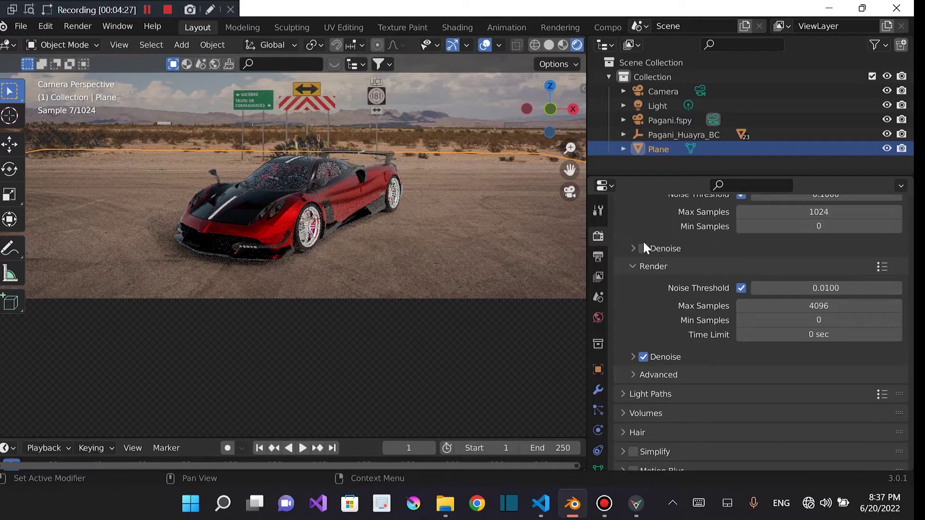
pyautogui.scroll(1, 643, 247)
pyautogui.click(644, 267)
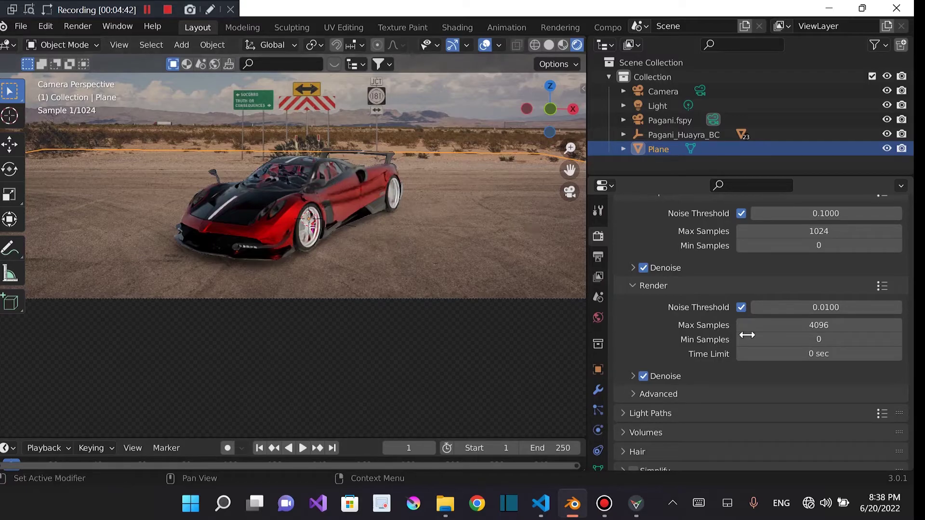
# Set the render Max Samples to 400 with a 10 sec time limit
pyautogui.click(824, 326)
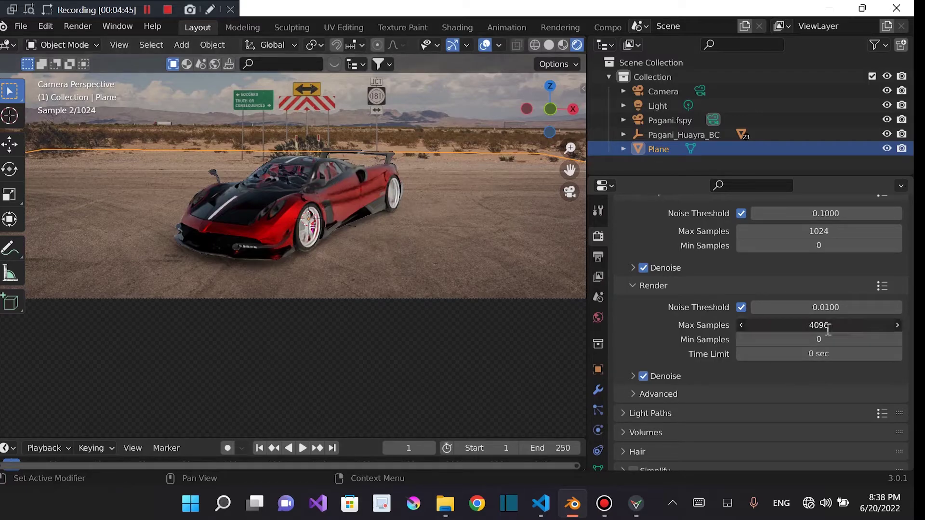
pyautogui.write('400')
pyautogui.press('Return')
pyautogui.click(813, 355)
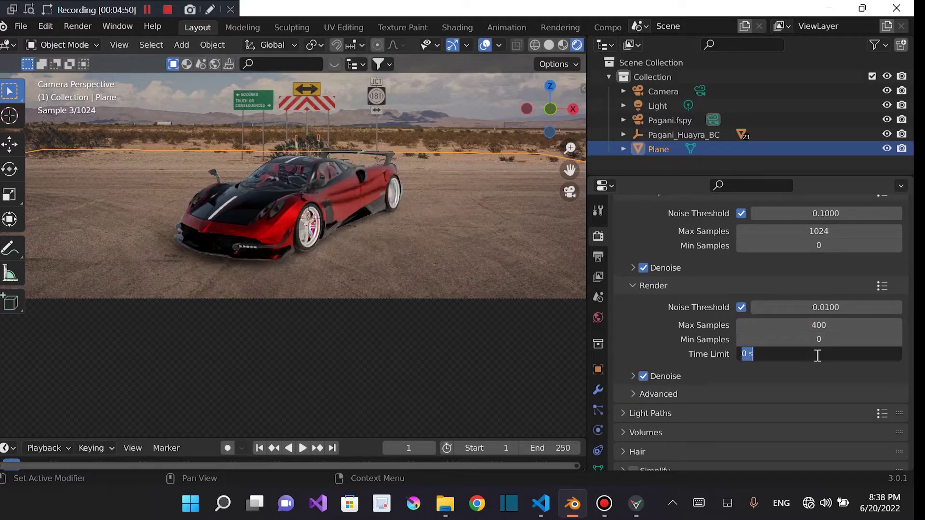
pyautogui.write('10')
pyautogui.press('Return')
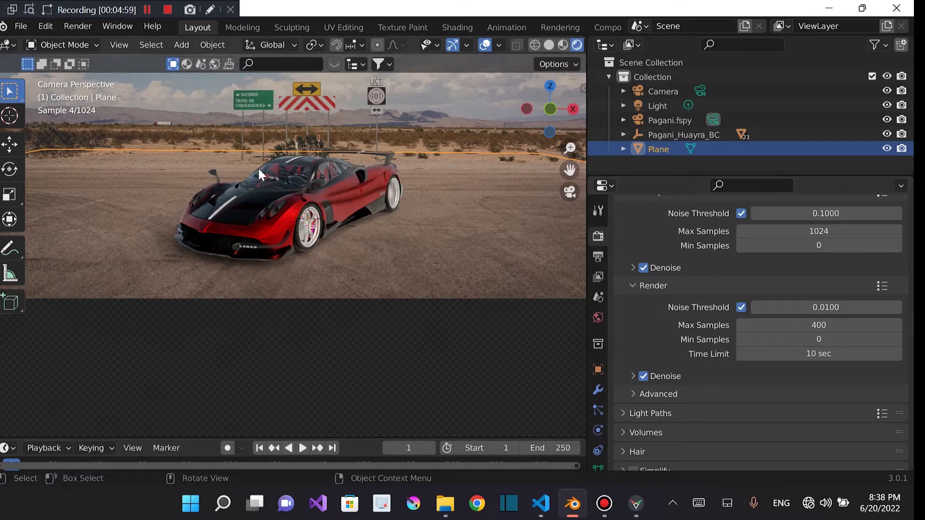
# Uncheck Transparent under Film in Render Properties
pyautogui.click(89, 28)
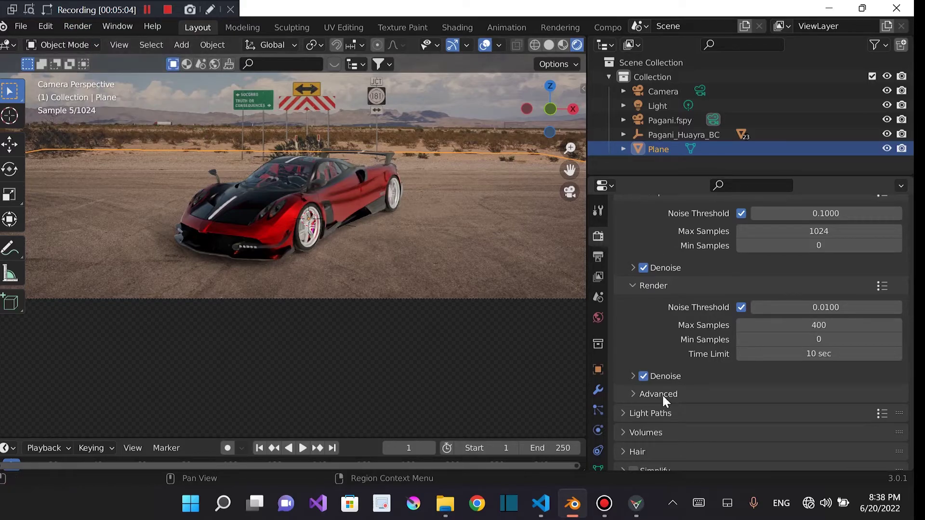
pyautogui.scroll(-8, 663, 395)
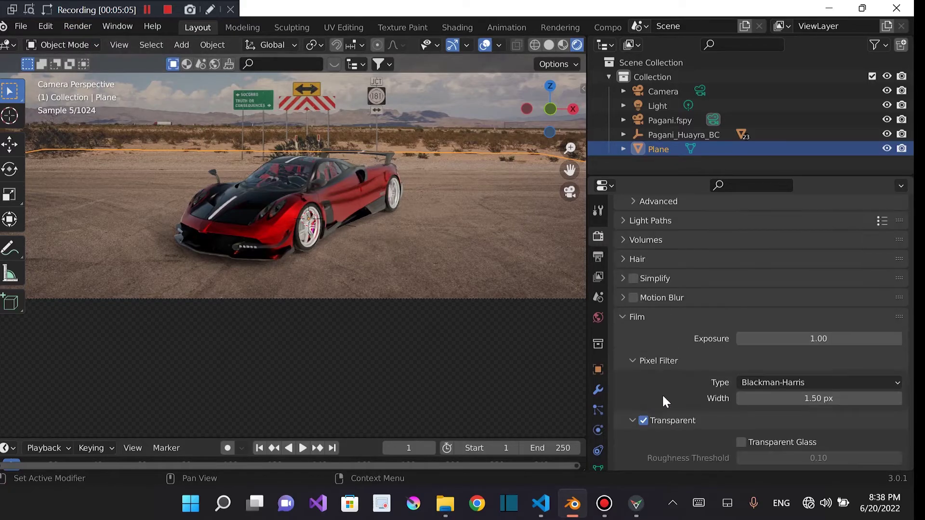
pyautogui.click(645, 420)
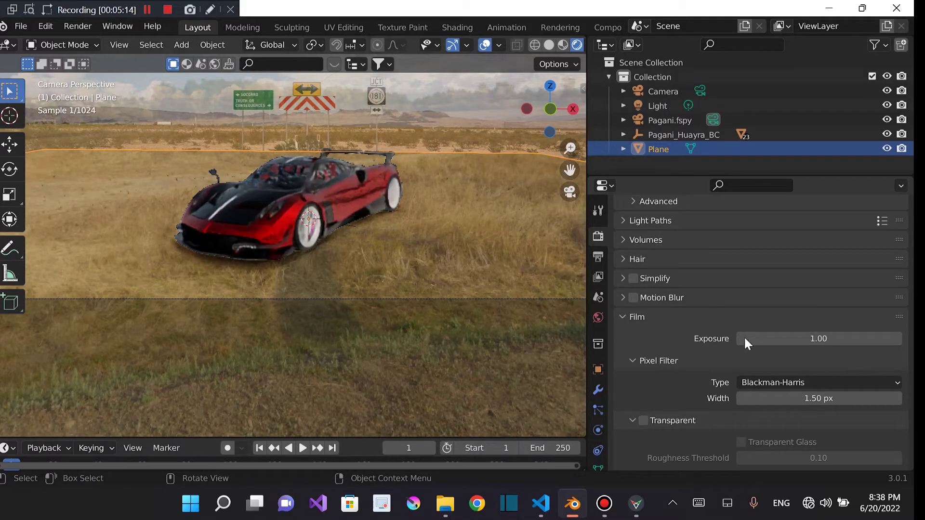
# Turn Film Transparent back on and render the car as a still image
pyautogui.click(643, 421)
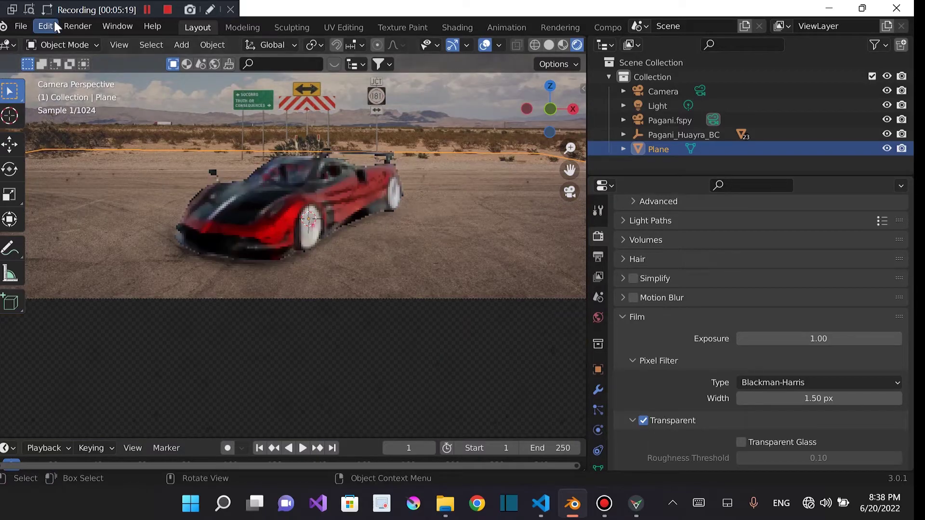
pyautogui.click(77, 26)
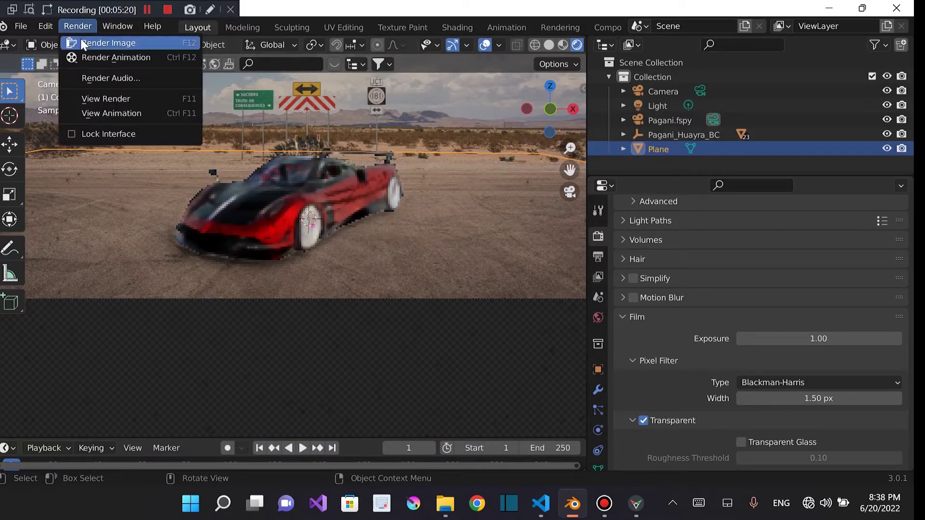
pyautogui.click(146, 81)
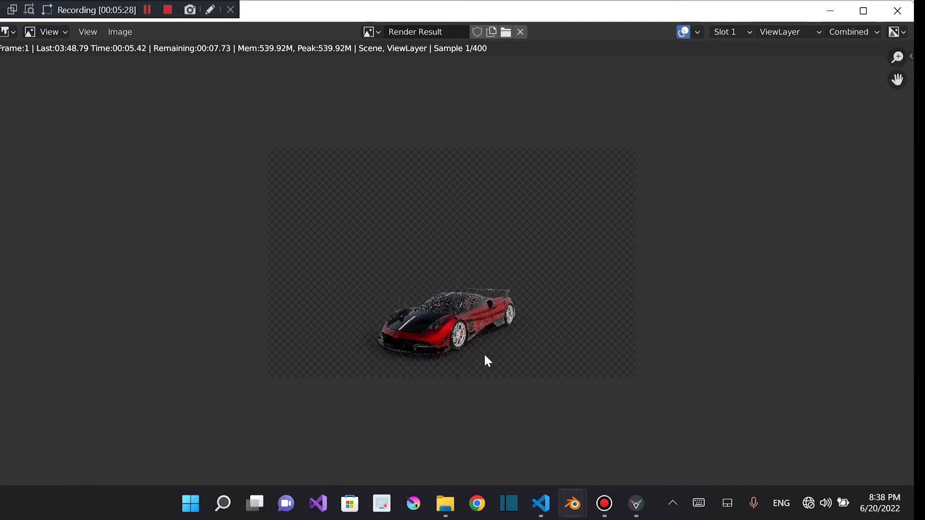
# Check the finished transparent render, then minimize the Render Result window
pyautogui.scroll(-1, 511, 339)
pyautogui.scroll(3, 501, 332)
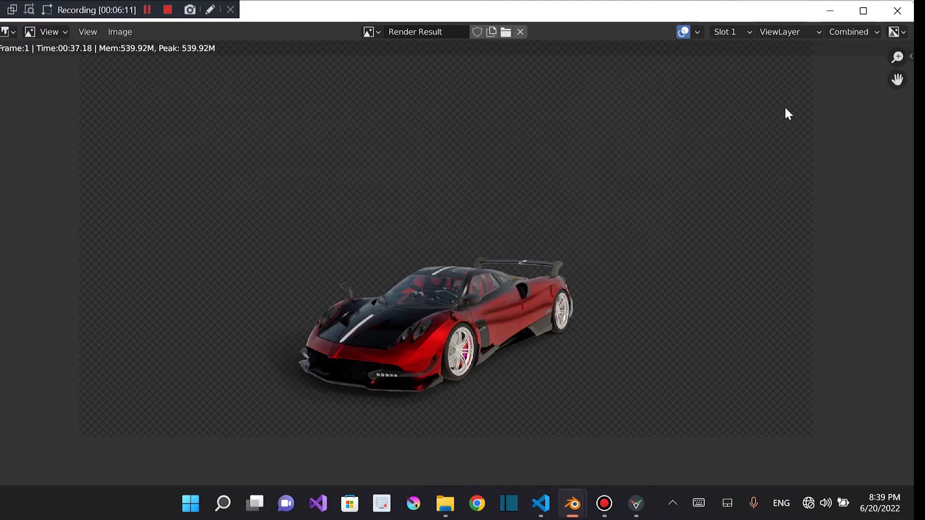
pyautogui.click(828, 13)
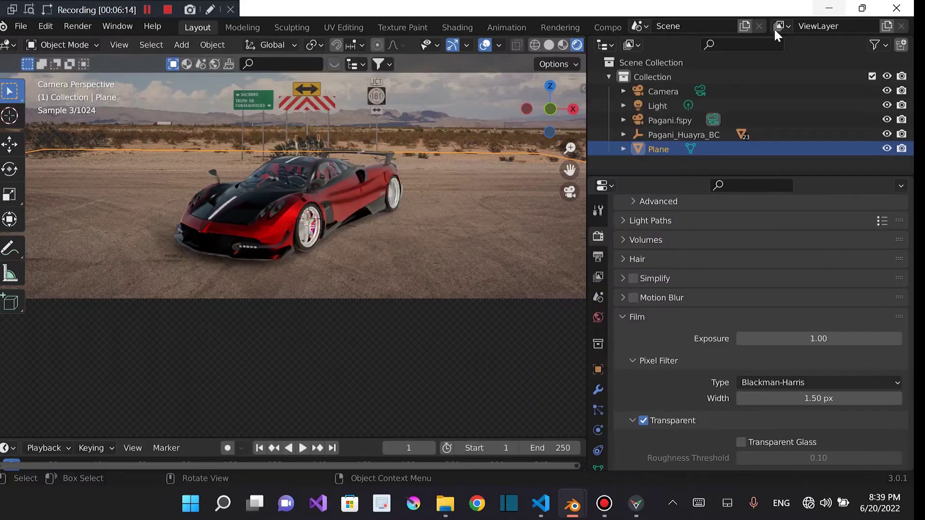
# Open the Compositing workspace, turn off Backdrop, join away the timeline area and hide the sidebar
pyautogui.click(605, 28)
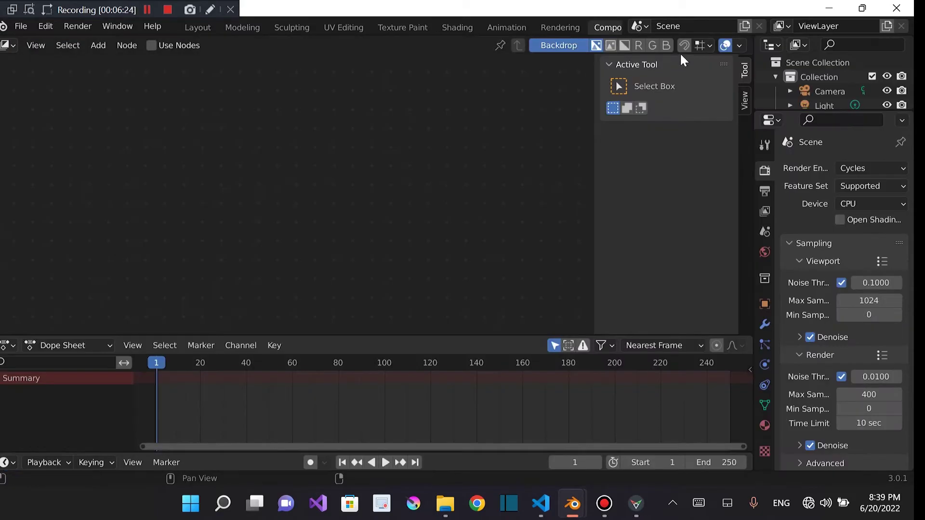
pyautogui.click(561, 44)
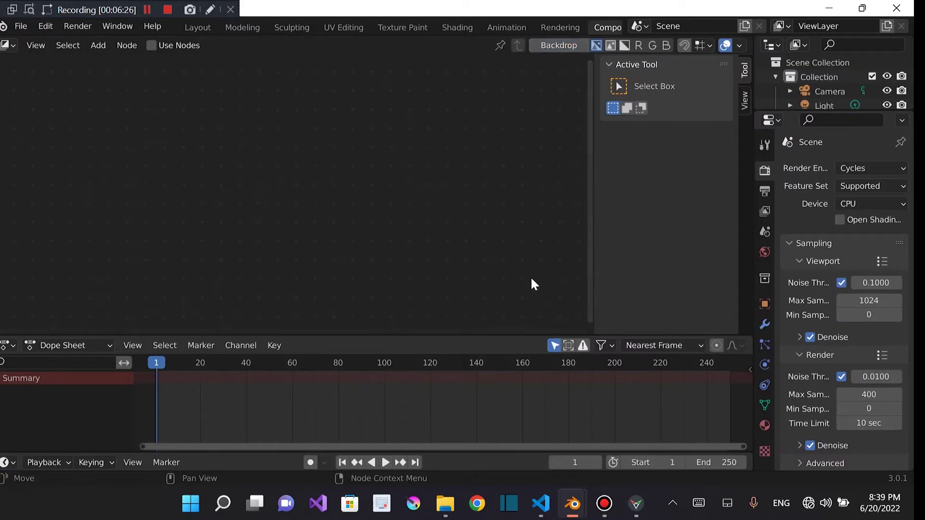
pyautogui.rightClick(499, 332)
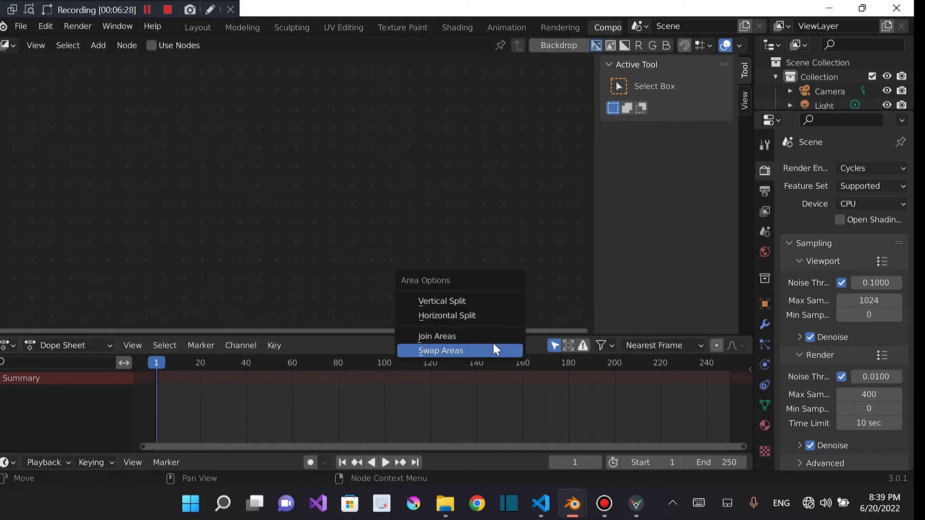
pyautogui.click(486, 336)
pyautogui.click(491, 385)
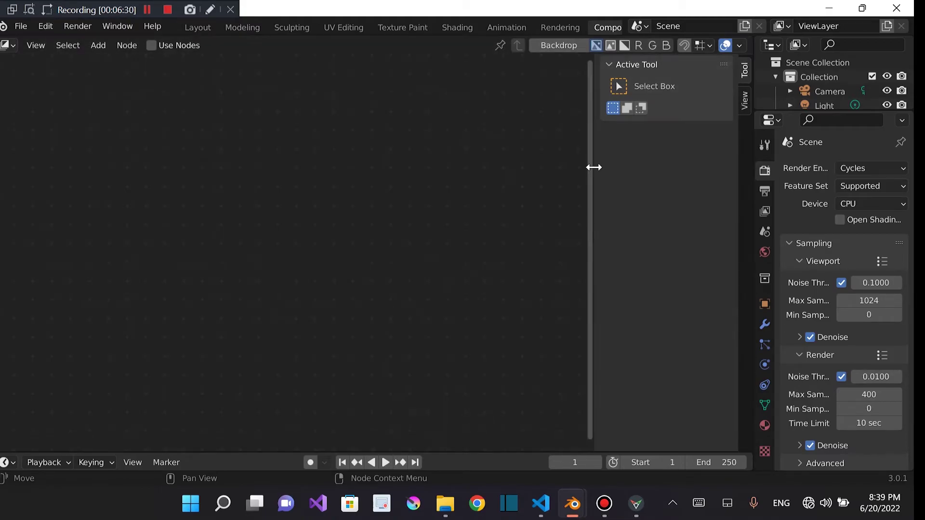
pyautogui.press('n')
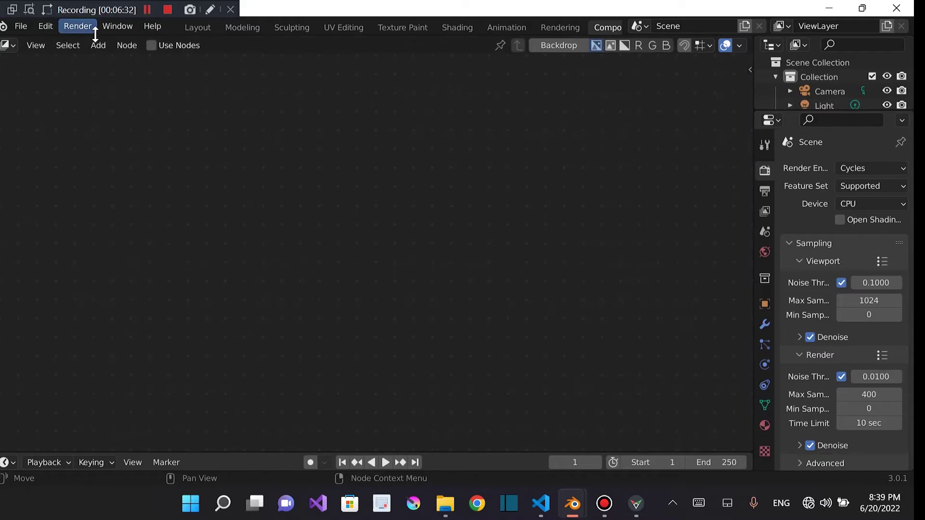
pyautogui.click(154, 47)
# Merge the top Outliner into the node editor and split it into two side-by-side editors
pyautogui.scroll(5, 345, 236)
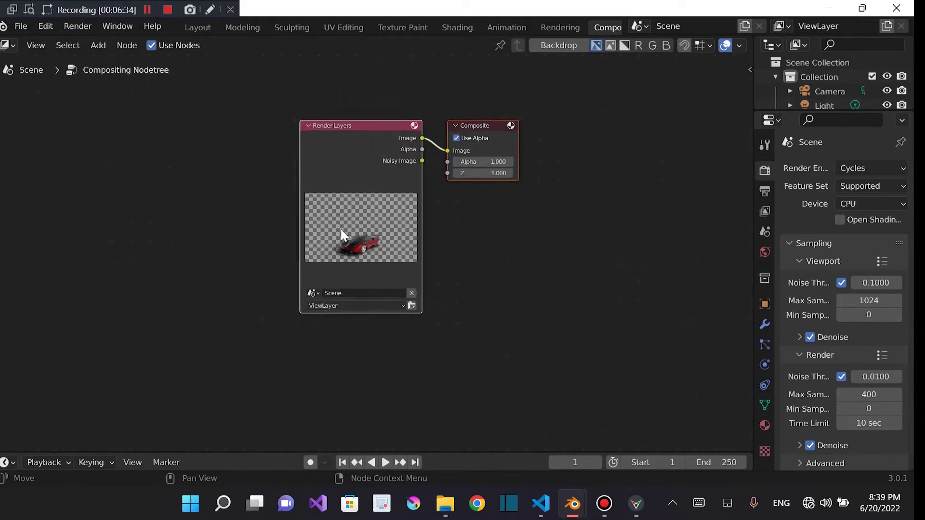
pyautogui.scroll(-1, 366, 246)
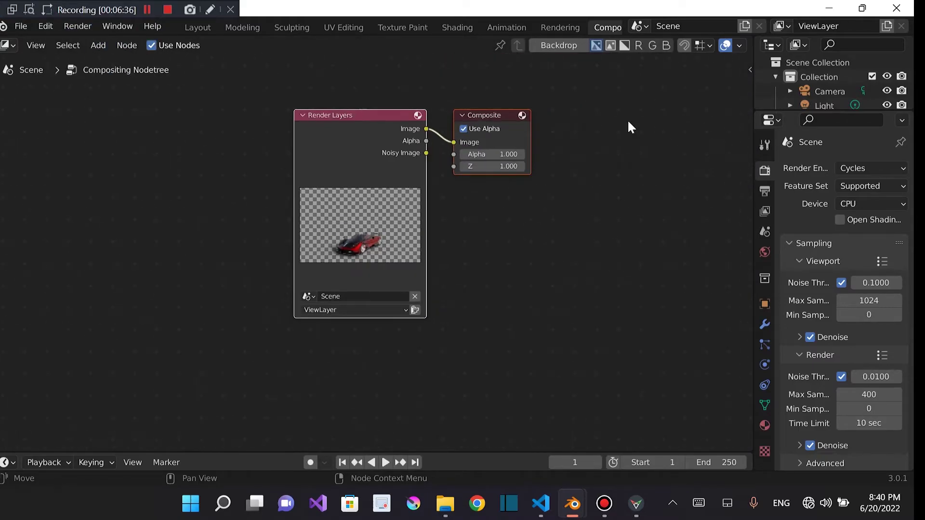
pyautogui.moveTo(753, 35); pyautogui.dragTo(467, 83)
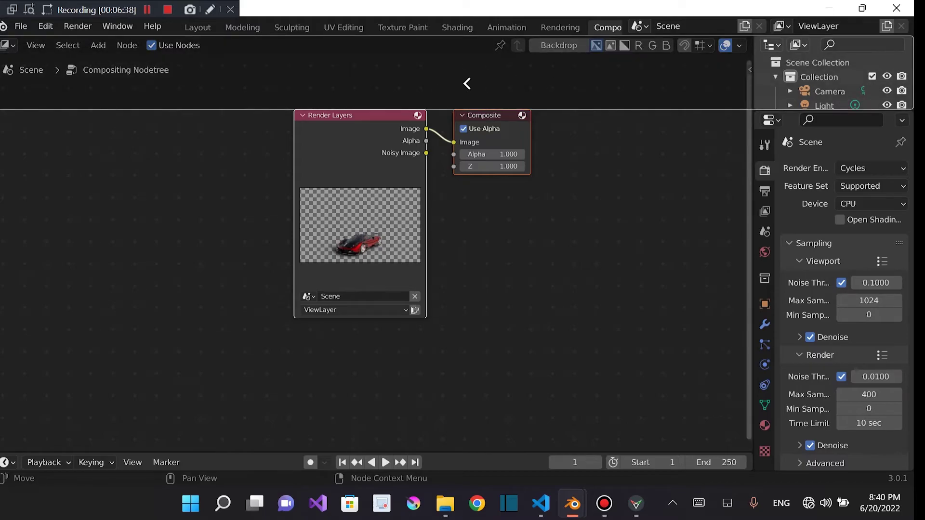
pyautogui.moveTo(689, 239); pyautogui.dragTo(677, 189)
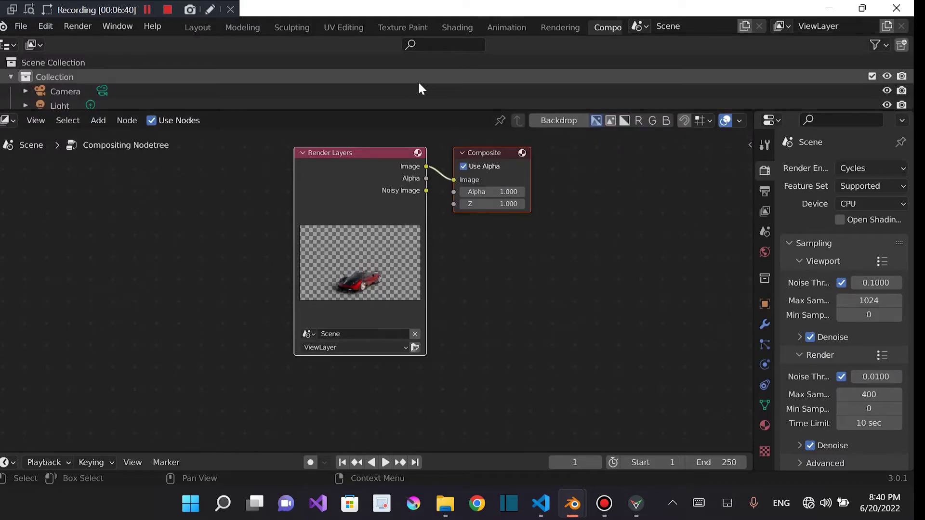
pyautogui.hotkey('ctrl', 'z')
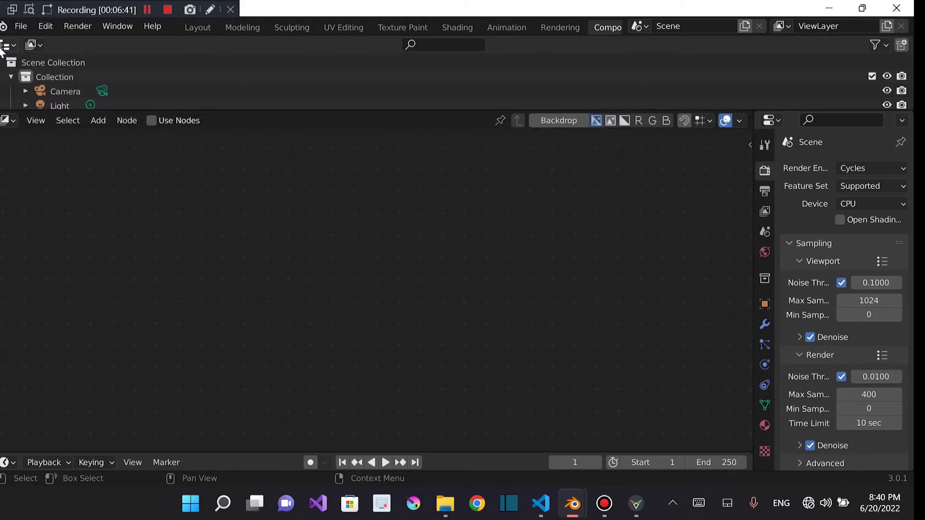
pyautogui.rightClick(229, 110)
pyautogui.click(231, 113)
pyautogui.click(230, 53)
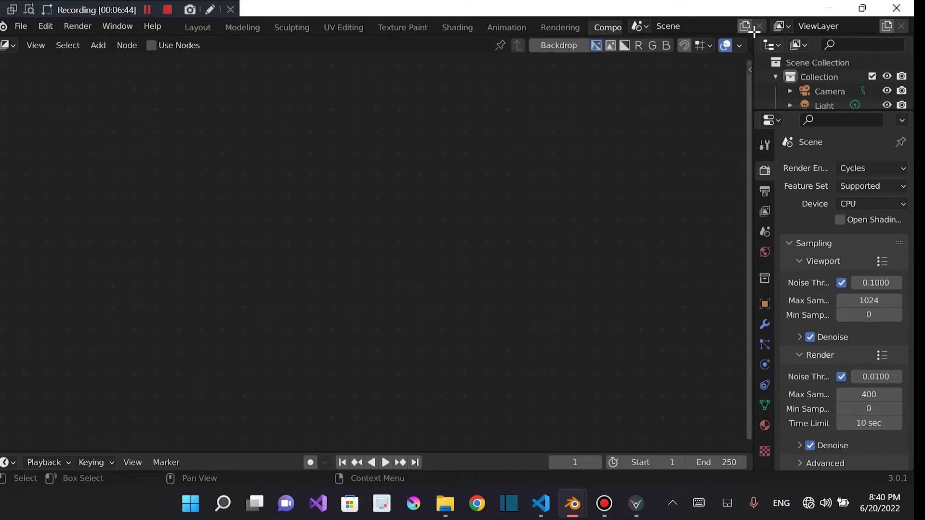
pyautogui.moveTo(754, 32); pyautogui.dragTo(436, 52)
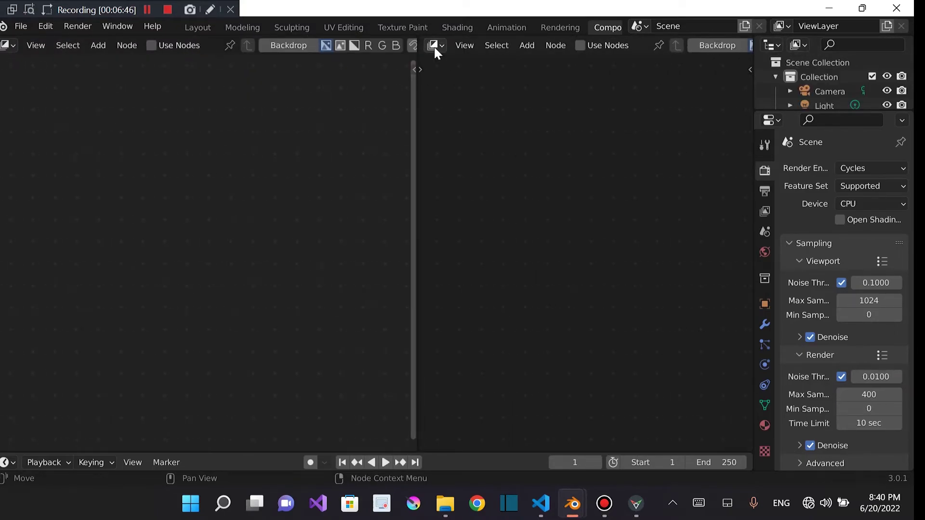
# Make the right area an Image Editor showing the Render Result car image
pyautogui.click(433, 45)
pyautogui.click(417, 101)
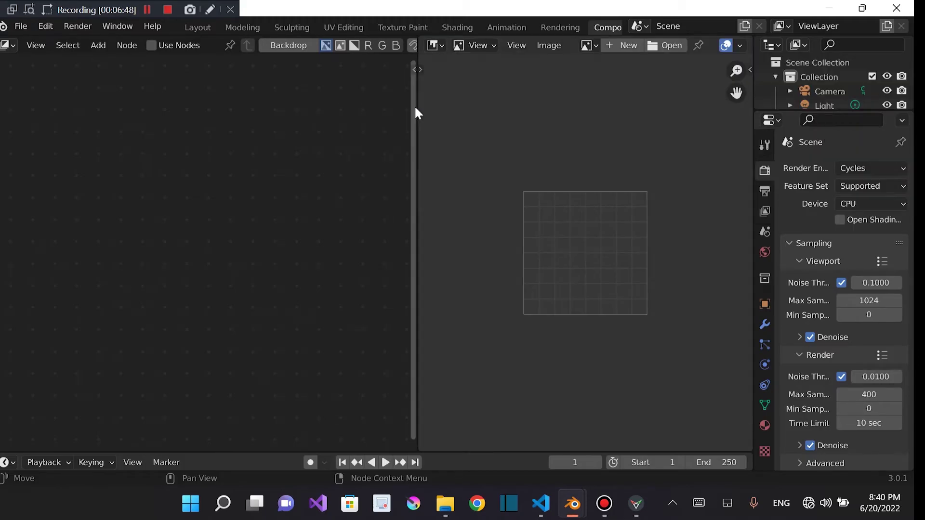
pyautogui.click(589, 45)
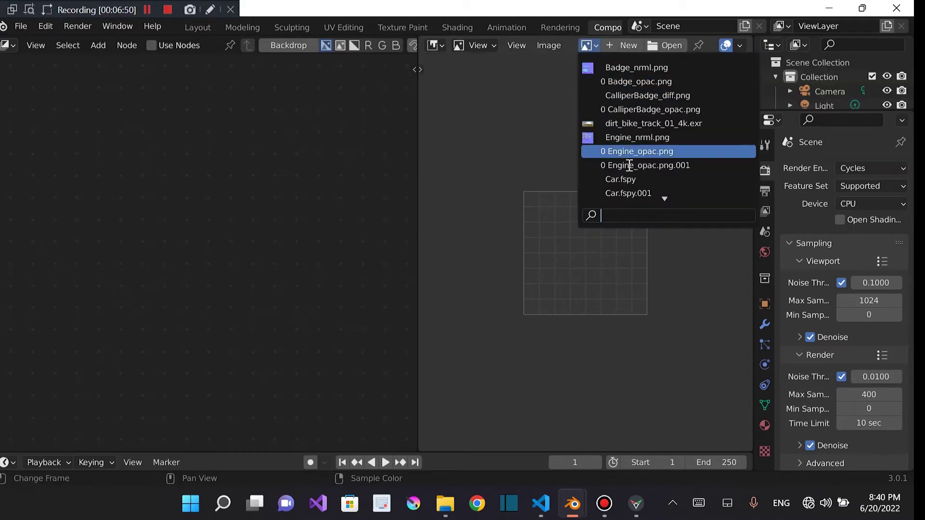
pyautogui.write('Re')
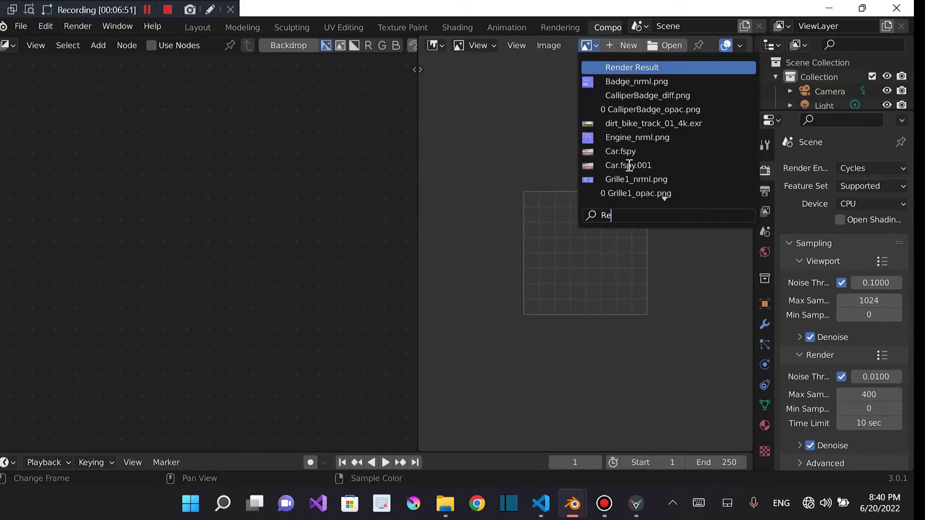
pyautogui.click(632, 68)
pyautogui.scroll(-3, 605, 255)
pyautogui.scroll(2, 605, 256)
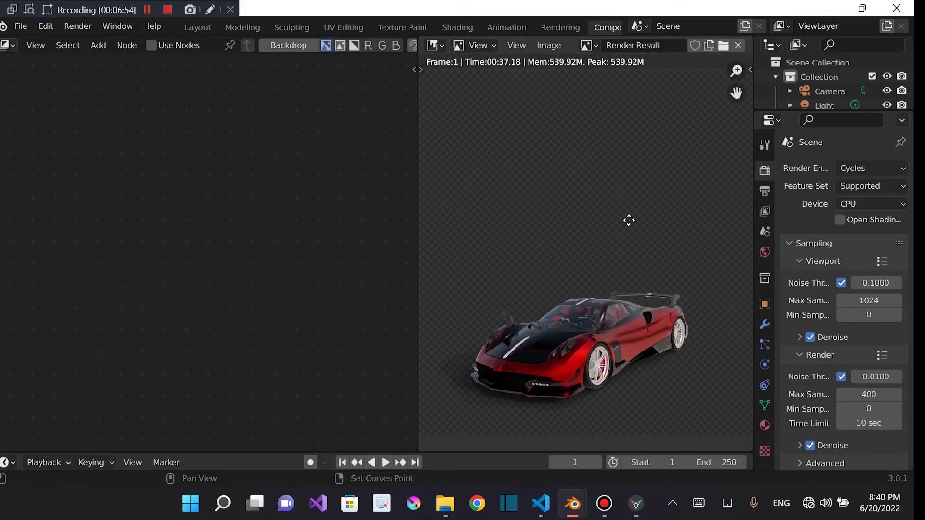
pyautogui.moveTo(629, 220); pyautogui.dragTo(667, 172, button='middle')
# Enable Use Nodes and spread the Render Layers and Composite nodes apart
pyautogui.click(150, 45)
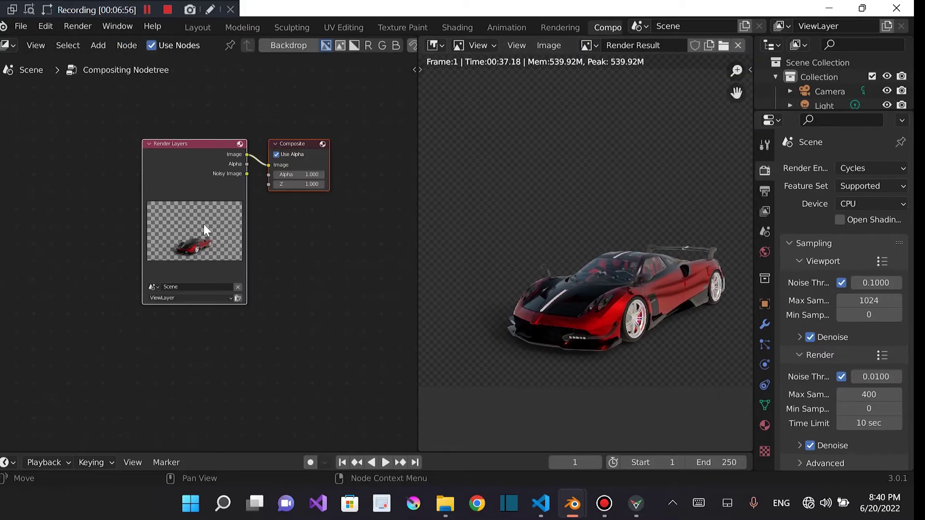
pyautogui.moveTo(271, 147); pyautogui.dragTo(315, 149)
pyautogui.scroll(-3, 570, 337)
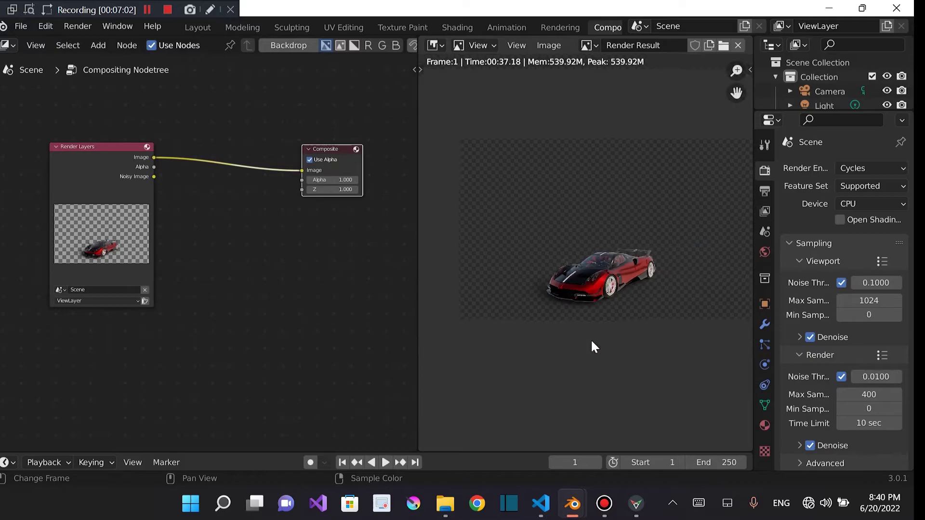
pyautogui.scroll(3, 573, 313)
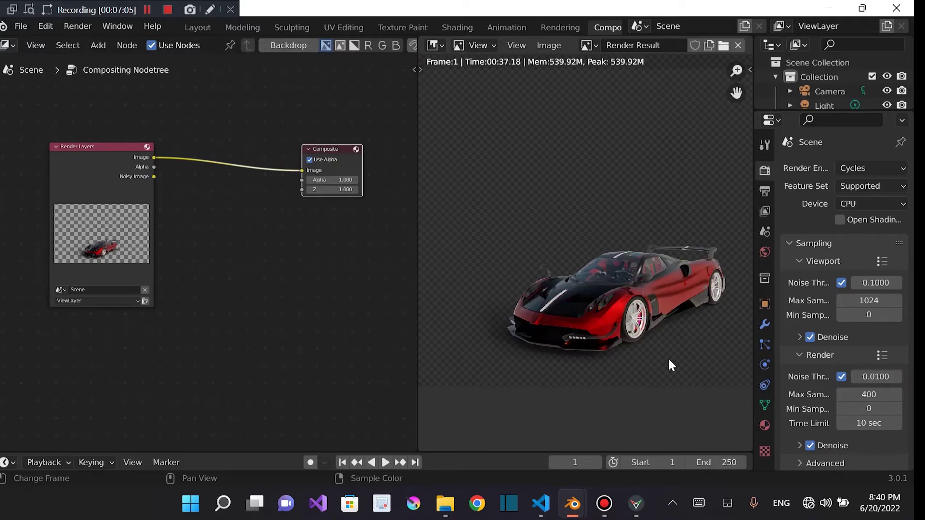
# Add an Image input node above the Render Layers node
pyautogui.hotkey('shift', 'a')
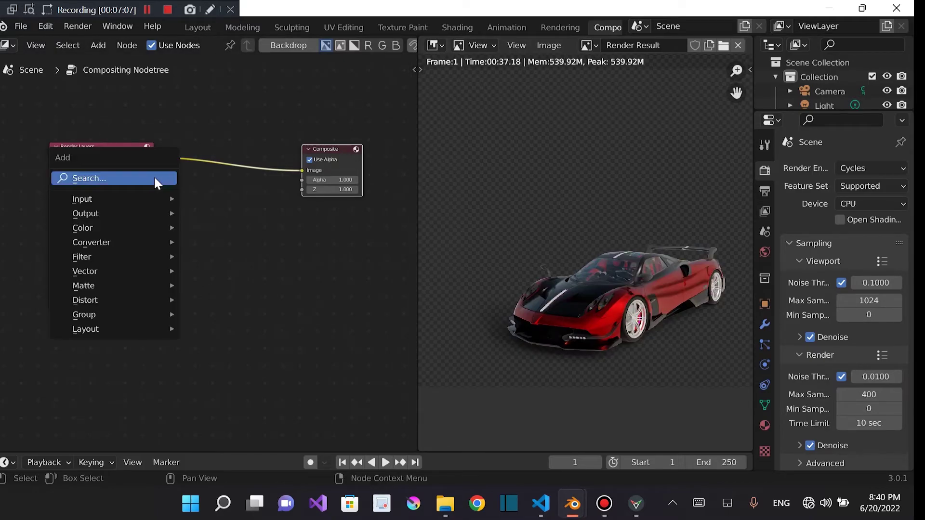
pyautogui.click(155, 178)
pyautogui.write('im')
pyautogui.press('Return')
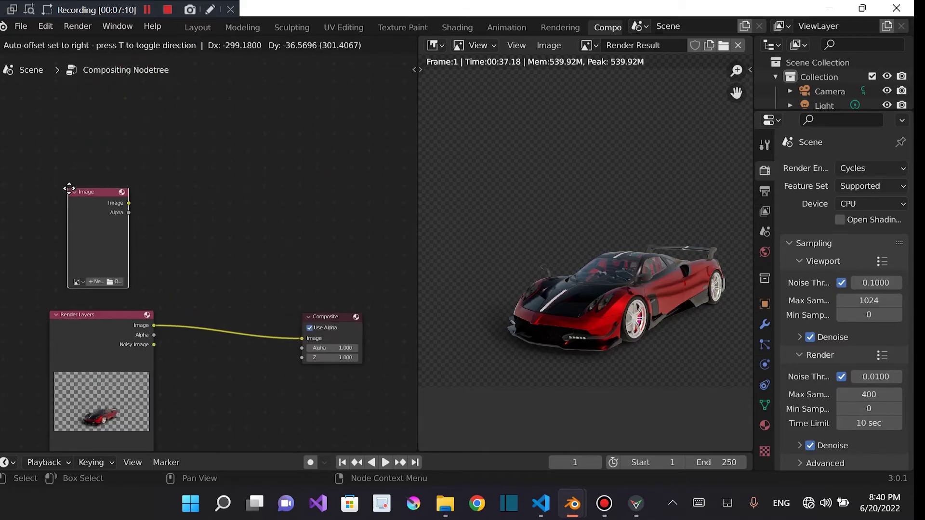
pyautogui.click(75, 187)
# Load cloud.png from Downloads/Pagani into the Image node and move it up-left
pyautogui.click(126, 280)
pyautogui.click(138, 208)
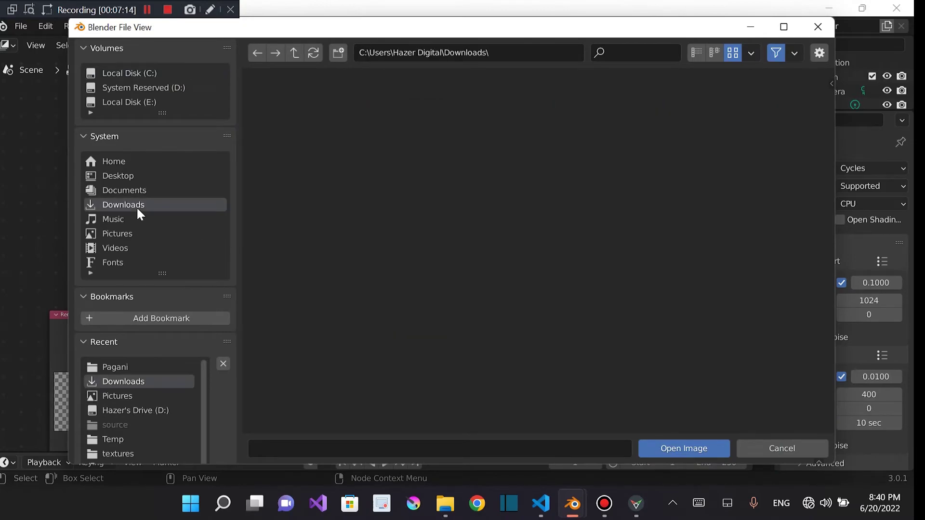
pyautogui.scroll(-5, 583, 286)
pyautogui.doubleClick(704, 258)
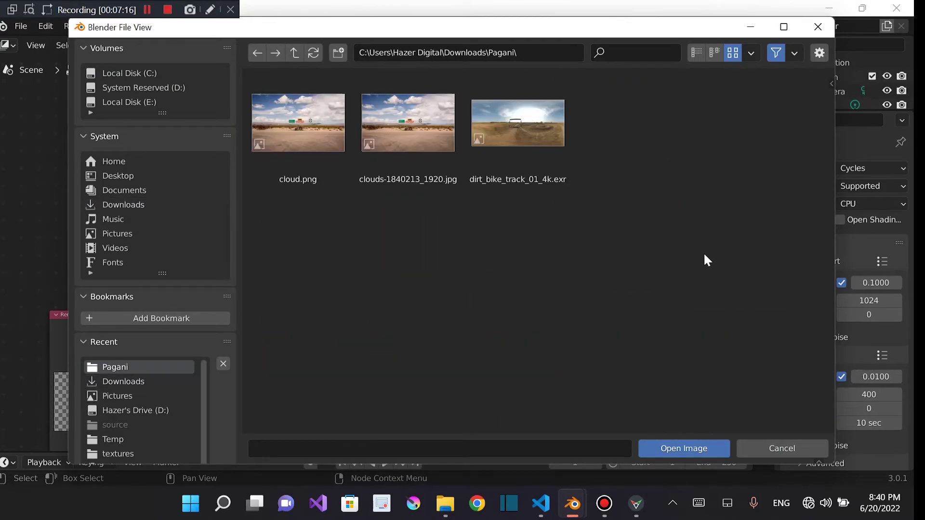
pyautogui.click(306, 159)
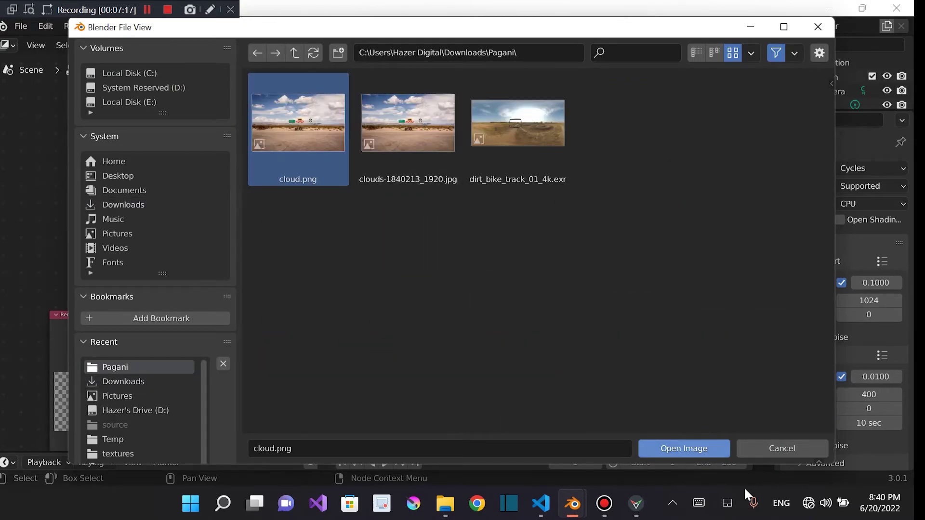
pyautogui.click(689, 450)
pyautogui.moveTo(106, 202); pyautogui.dragTo(92, 162)
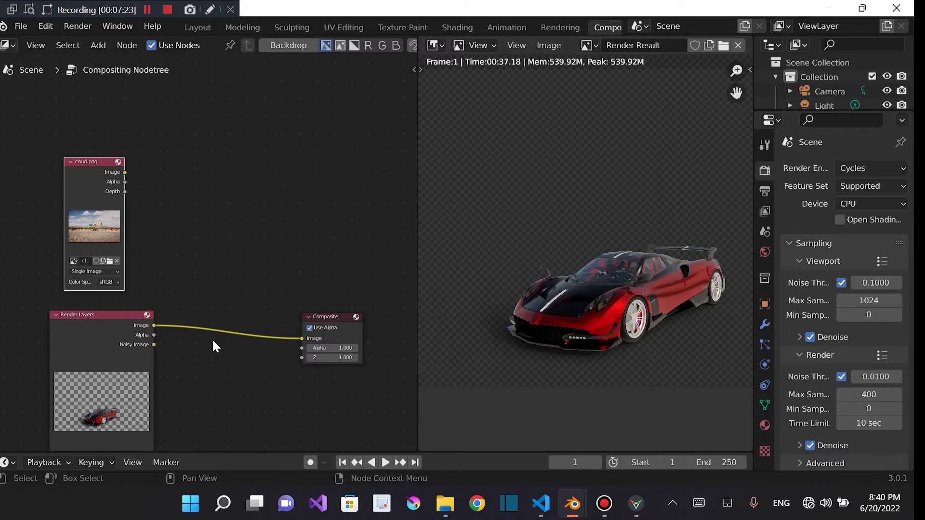
# Insert an Alpha Over node between Render Layers and Composite
pyautogui.hotkey('shift', 'a')
pyautogui.click(207, 317)
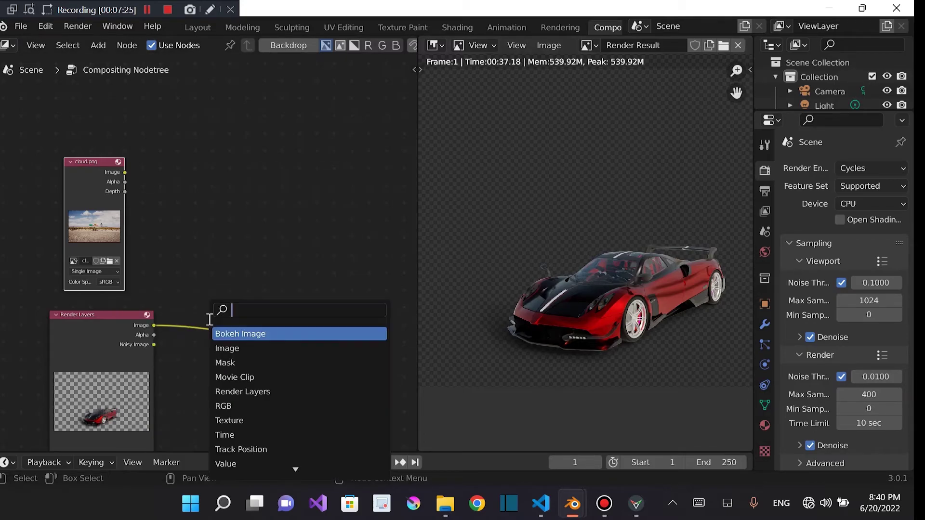
pyautogui.write('alpha')
pyautogui.press('Down')
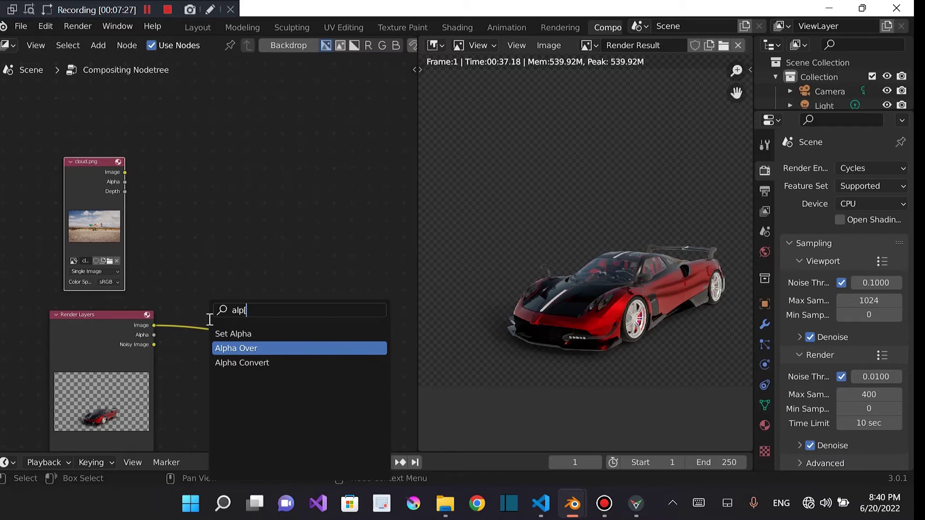
pyautogui.press('Return')
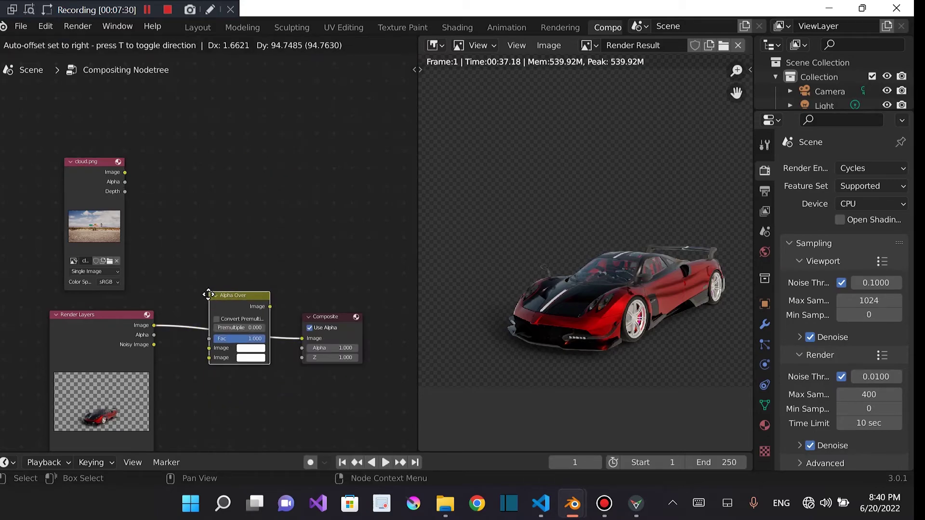
pyautogui.click(207, 295)
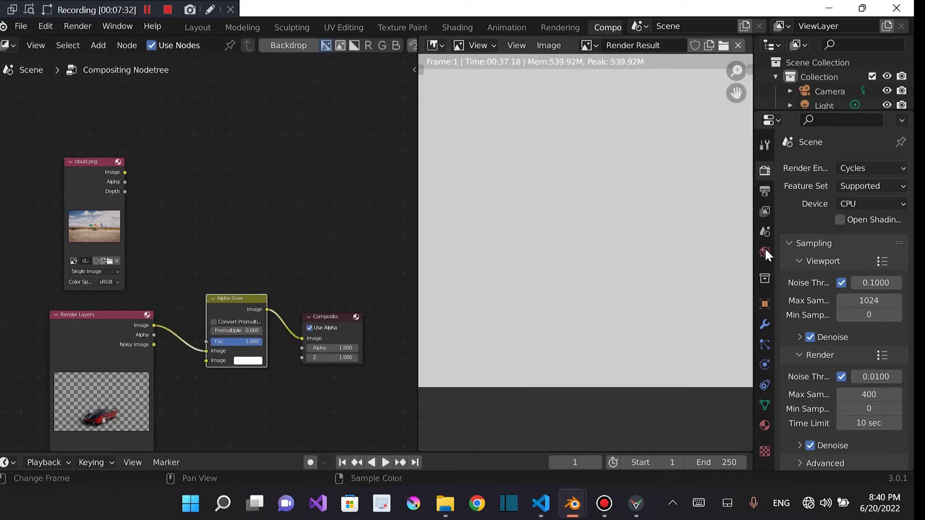
# Link the cloud.png Image output to Alpha Over's first Image input as the background
pyautogui.scroll(-2, 538, 308)
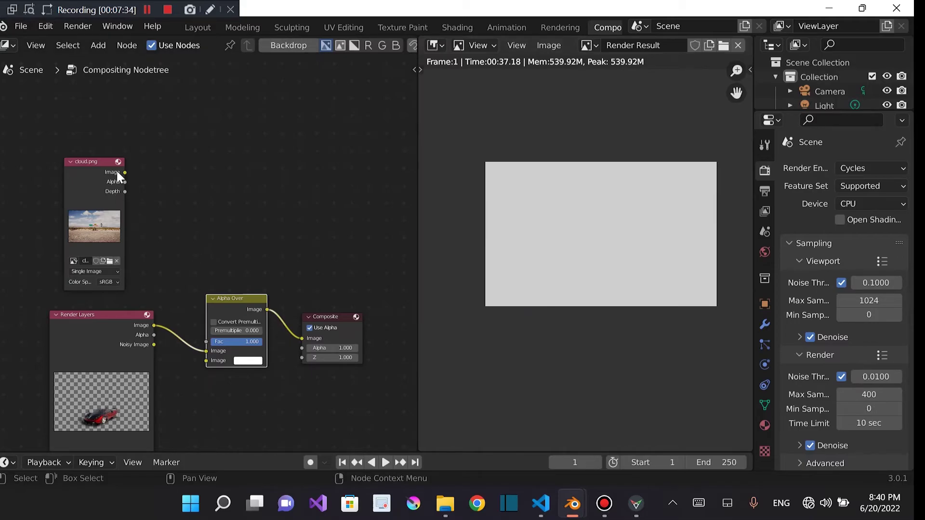
pyautogui.moveTo(125, 172); pyautogui.dragTo(203, 351)
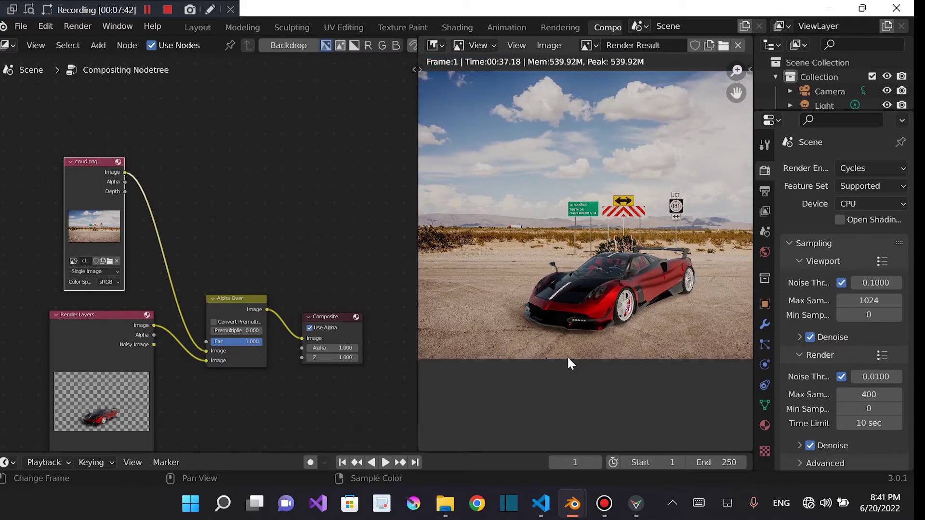
pyautogui.scroll(8, 588, 353)
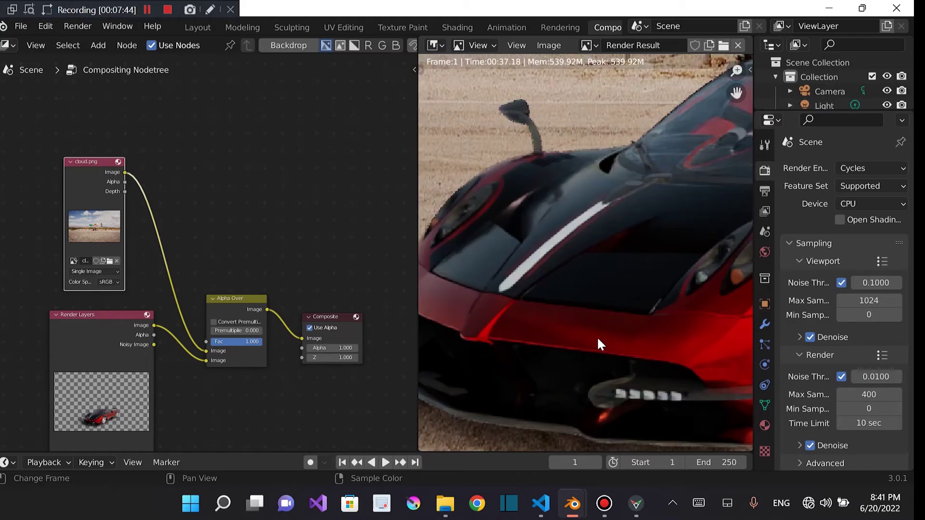
pyautogui.keyDown('shift'); pyautogui.scroll(-3, 596, 336); pyautogui.keyUp('shift')
pyautogui.scroll(-5, 599, 367)
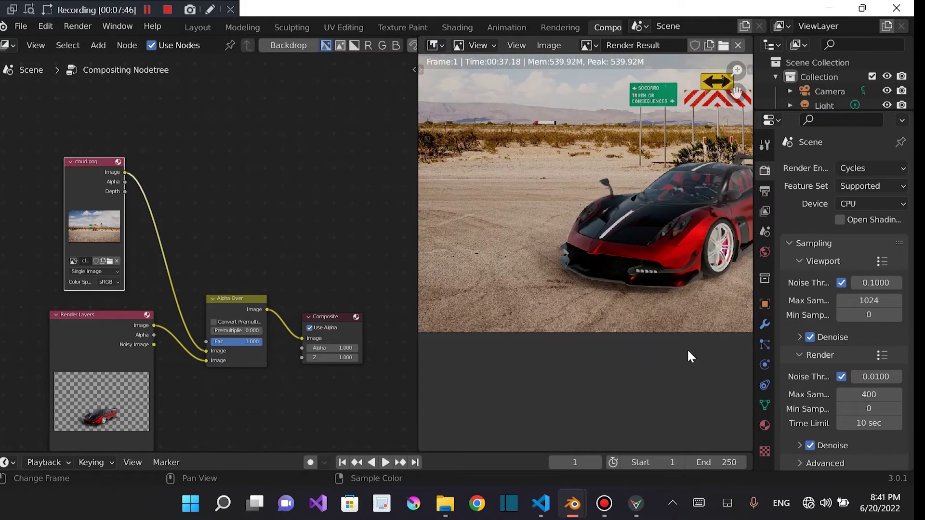
pyautogui.scroll(-2, 690, 333)
pyautogui.scroll(4, 626, 364)
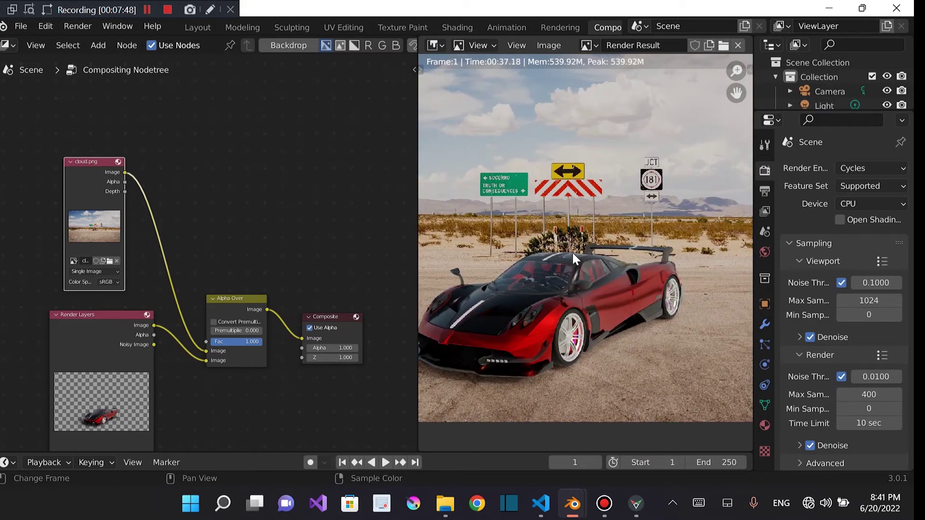
pyautogui.scroll(-2, 538, 308)
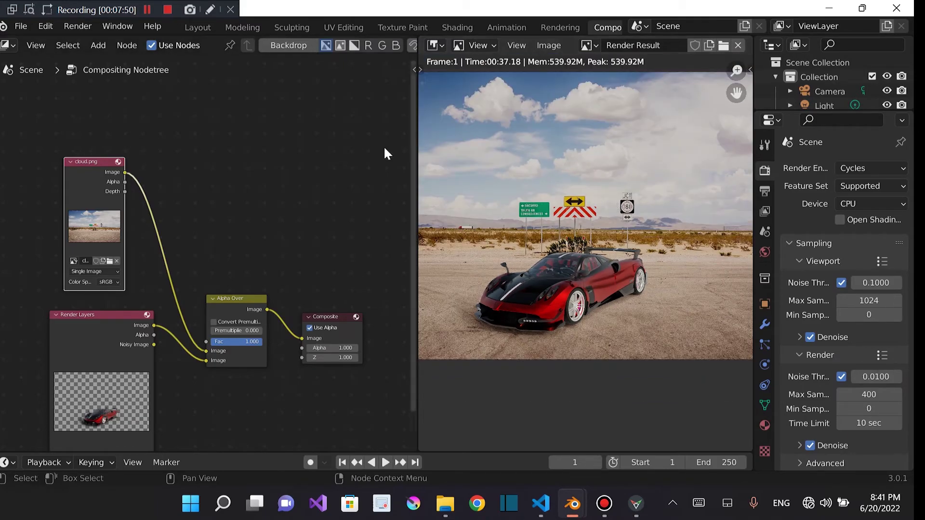
pyautogui.scroll(-1, 589, 309)
pyautogui.scroll(1, 534, 270)
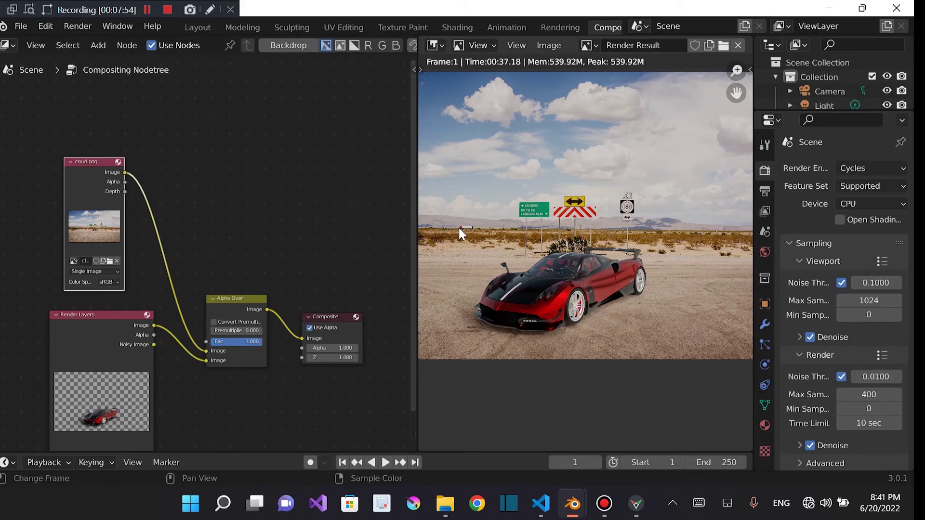
# Move Alpha Over up-right and insert an RGB Curves node between Render Layers and Alpha Over
pyautogui.moveTo(229, 307); pyautogui.dragTo(251, 204)
pyautogui.hotkey('shift', 'a')
pyautogui.click(253, 208)
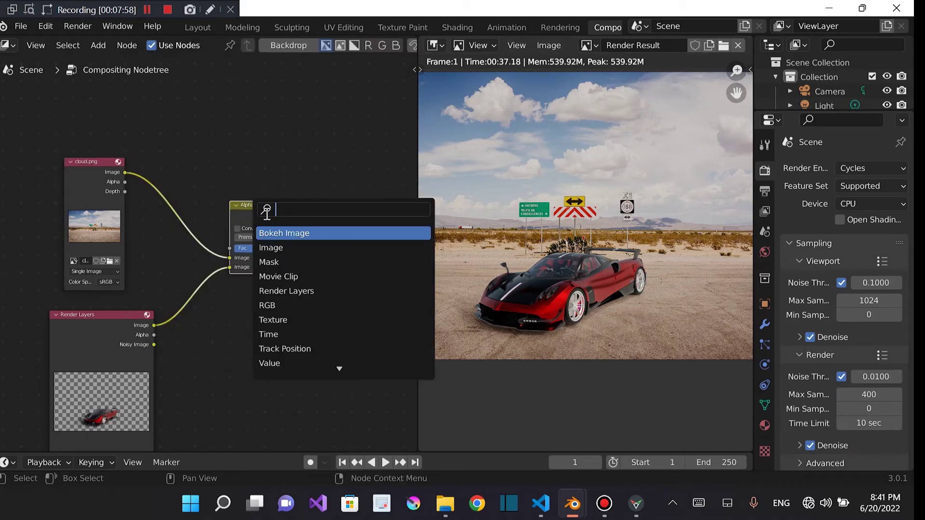
pyautogui.write('rgb')
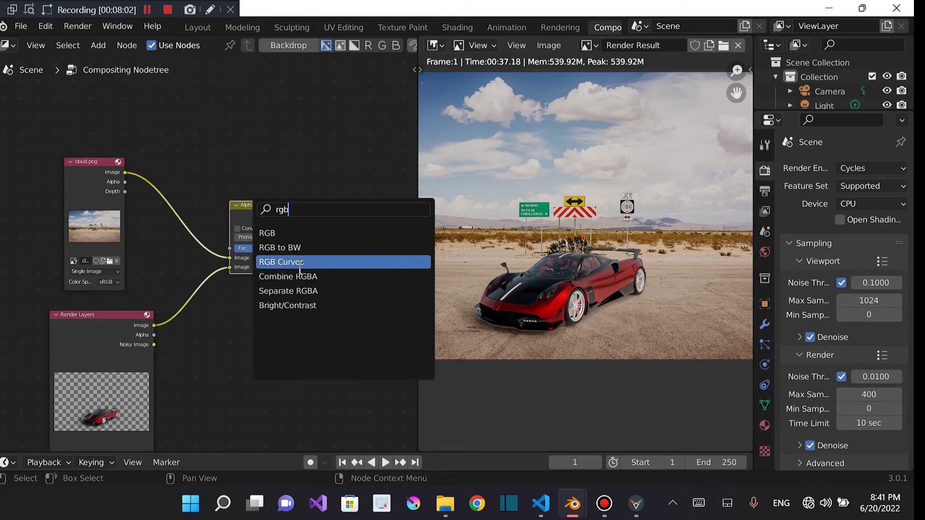
pyautogui.click(299, 261)
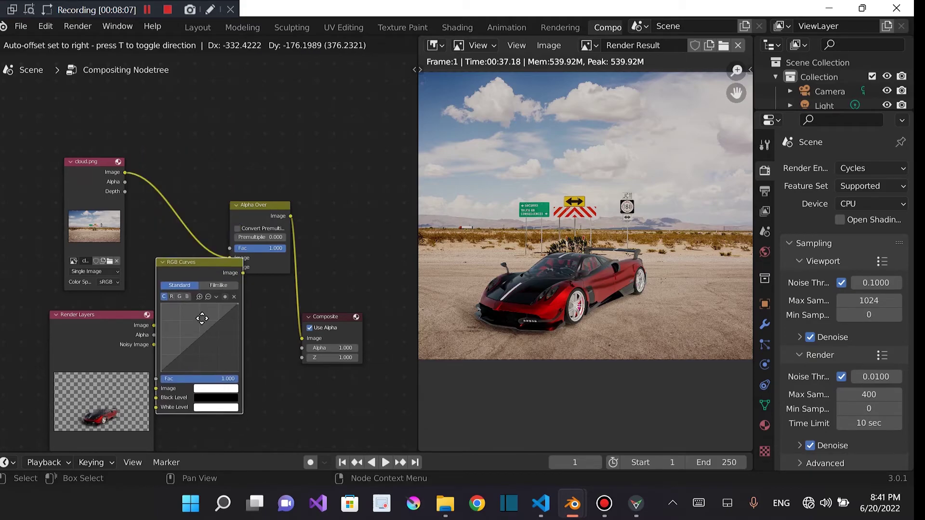
pyautogui.click(201, 317)
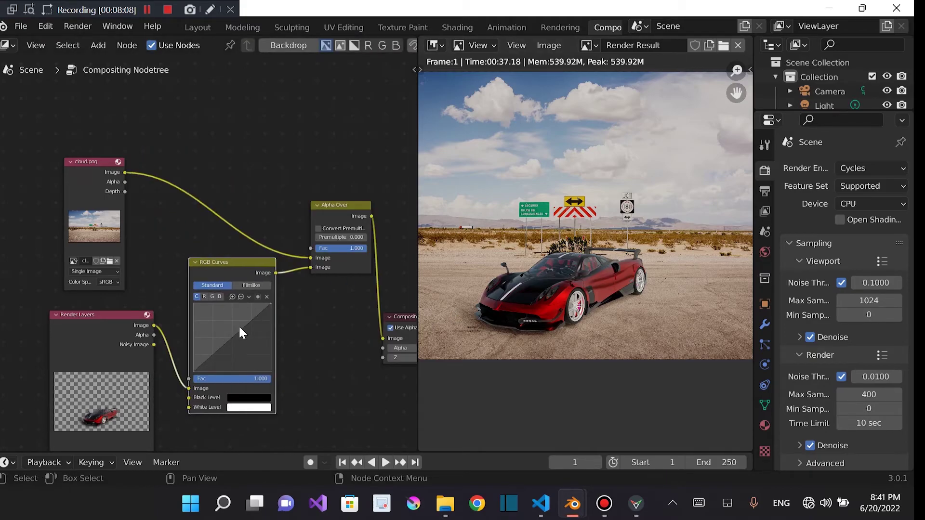
# Add two curve points, raising highlights and lowering shadows into a gentle S-curve
pyautogui.click(244, 324)
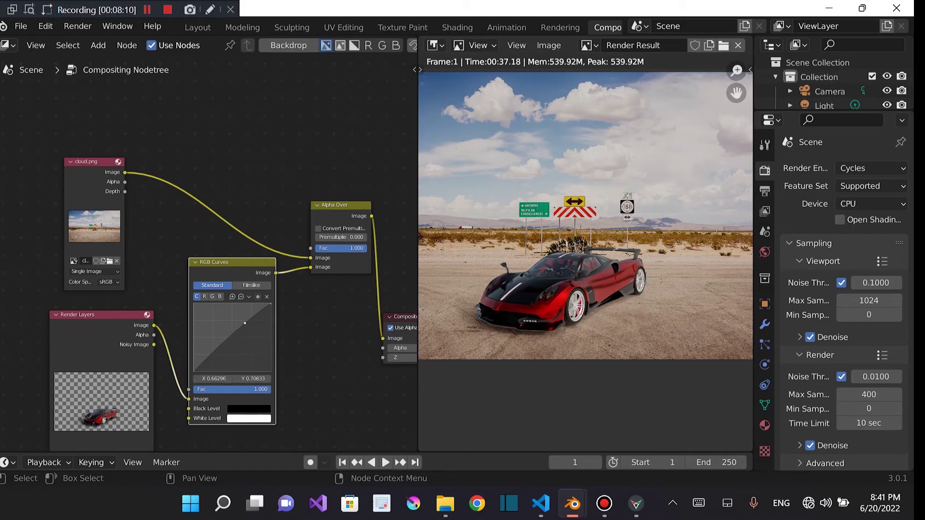
pyautogui.moveTo(217, 346); pyautogui.dragTo(221, 350)
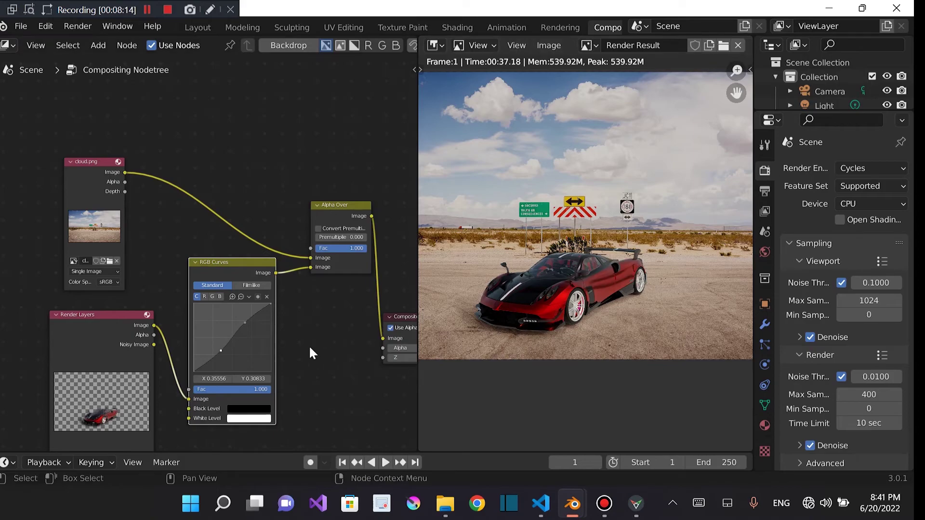
pyautogui.moveTo(218, 348); pyautogui.dragTo(218, 348)
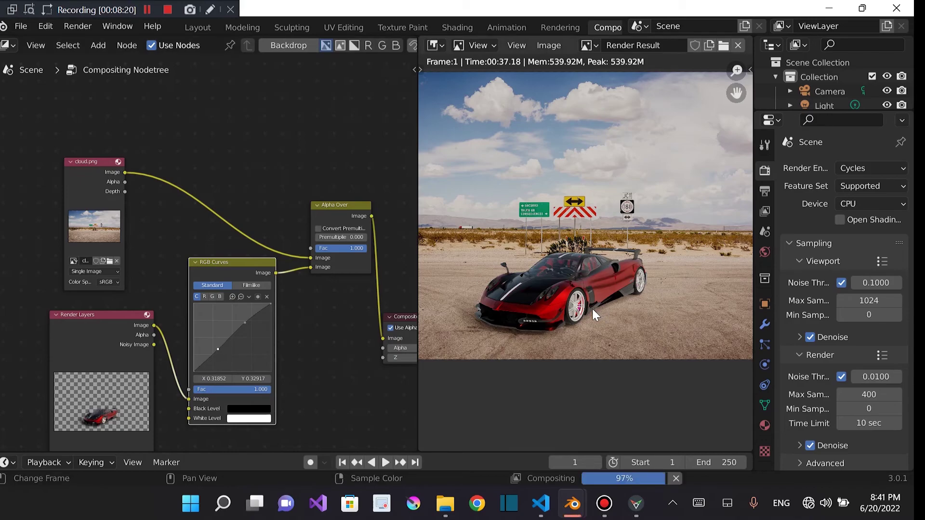
pyautogui.scroll(-2, 580, 310)
pyautogui.scroll(4, 580, 310)
pyautogui.scroll(-2, 574, 312)
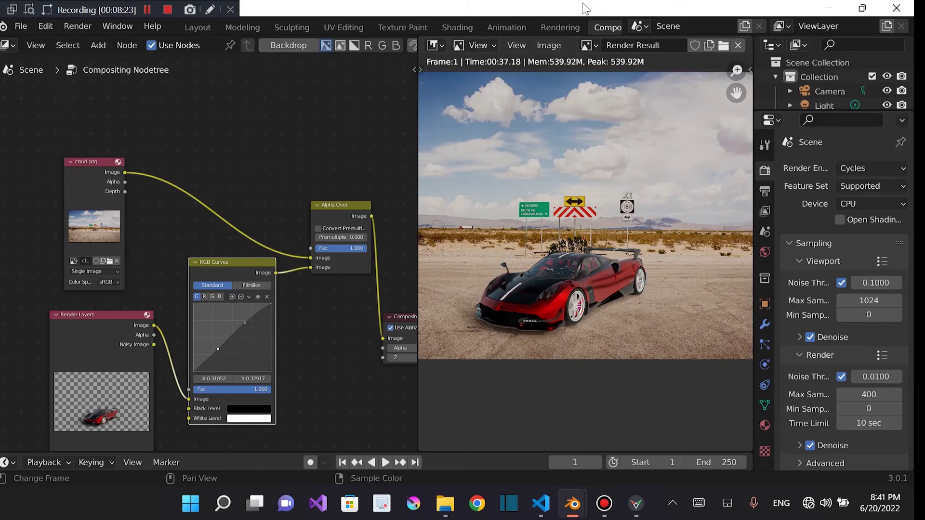
# Start Save As for the composited render and name the file car.png in Downloads
pyautogui.click(548, 45)
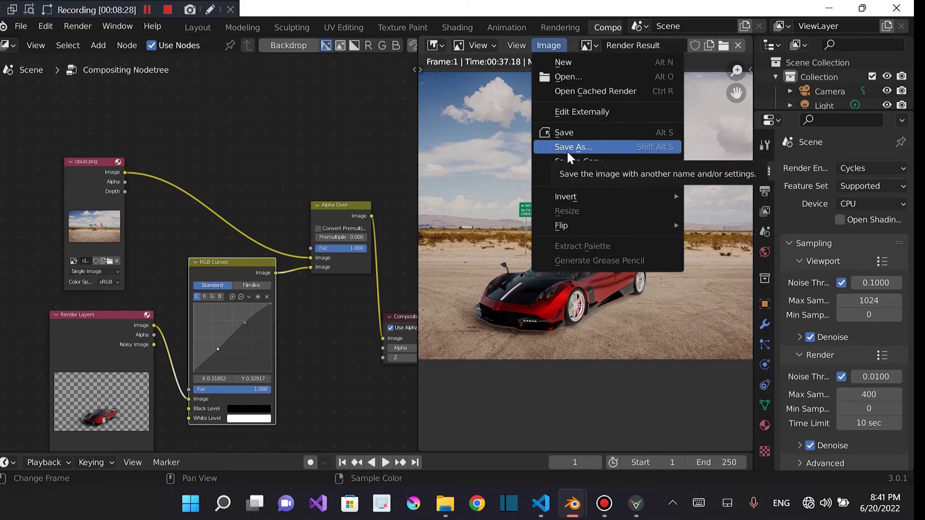
pyautogui.click(566, 147)
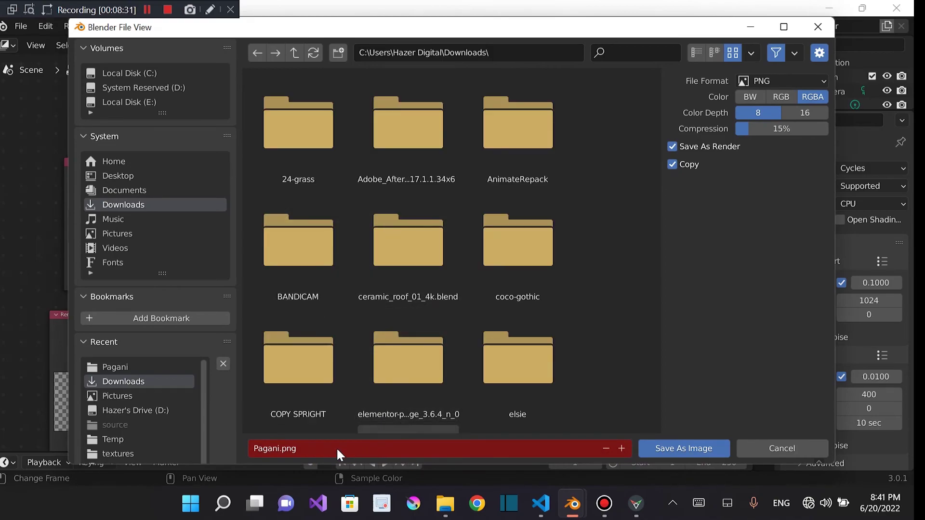
pyautogui.click(494, 447)
pyautogui.write('cca')
pyautogui.write('.pn')
pyautogui.write('.png')
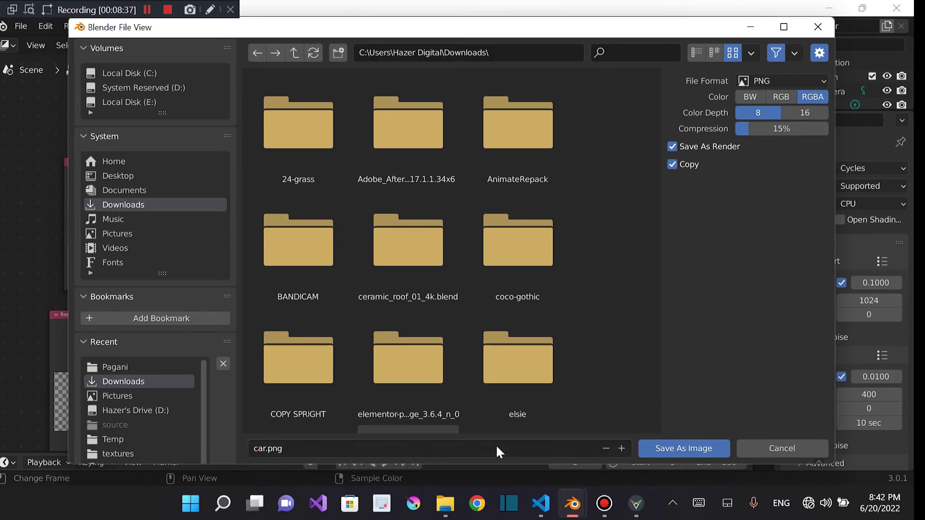
pyautogui.click(674, 453)
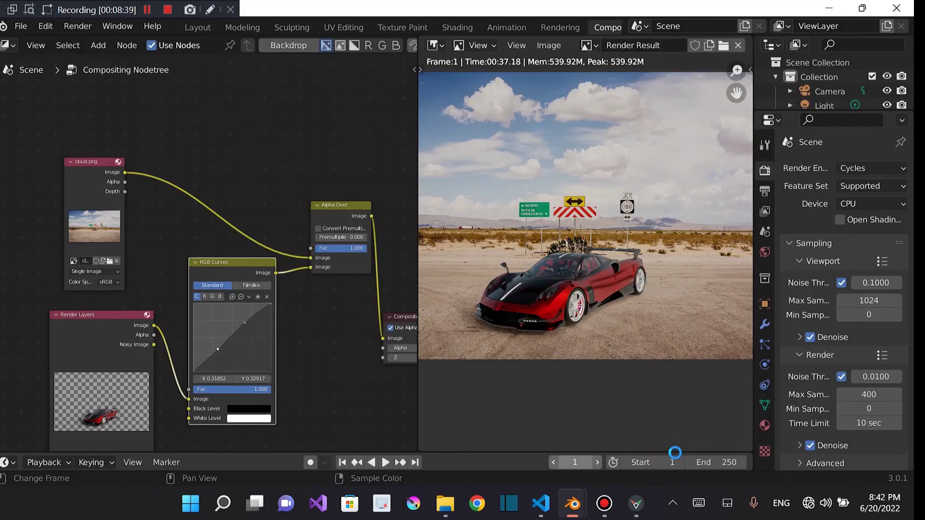